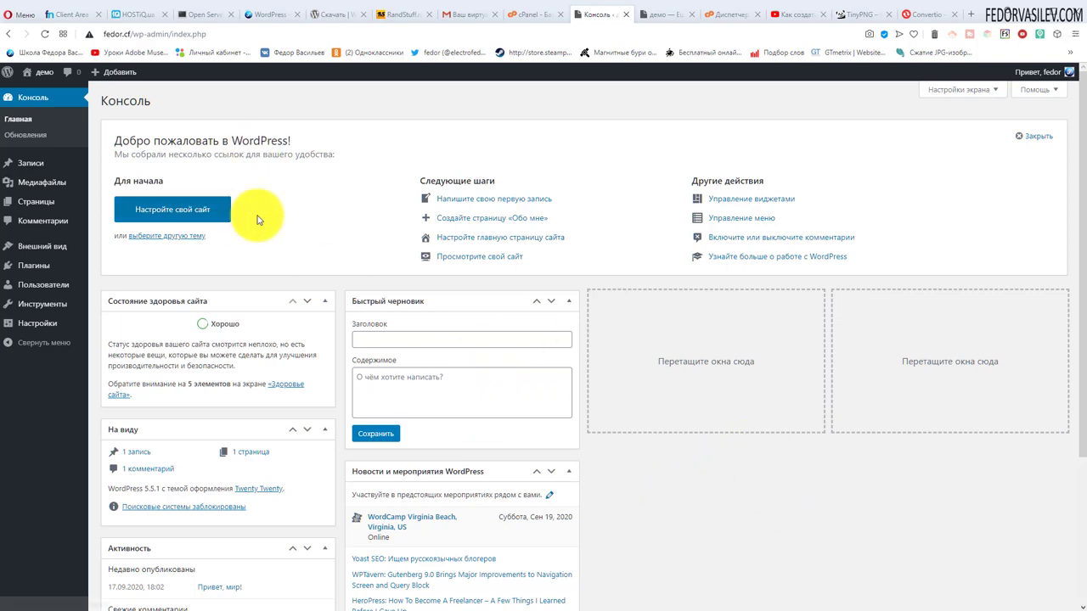
Step: View the public front page of the site at fedor.cf, then return to the WordPress dashboard
click(658, 17)
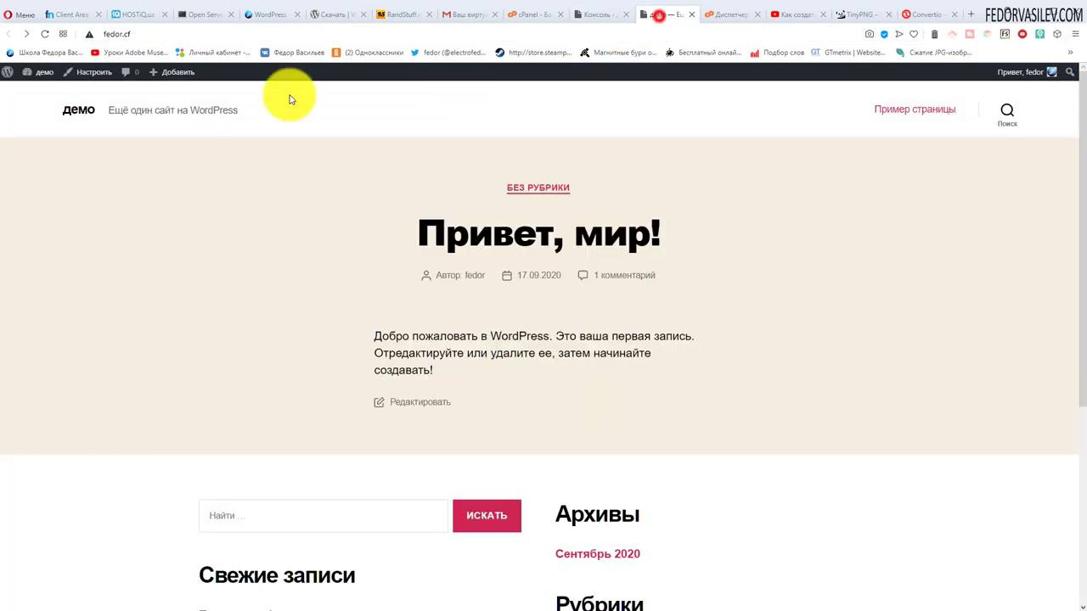
click(143, 36)
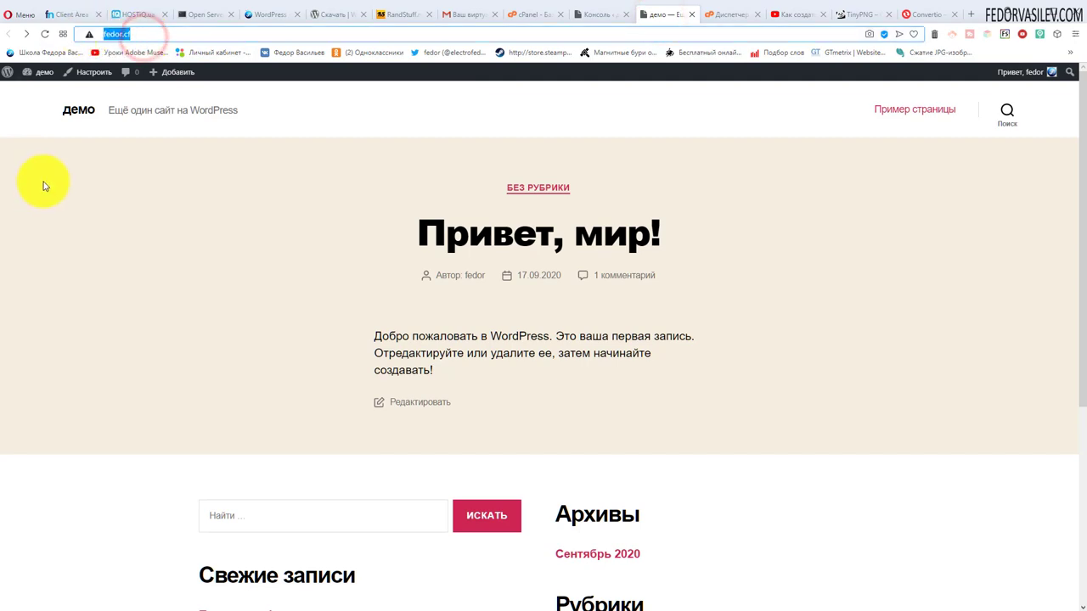
click(599, 15)
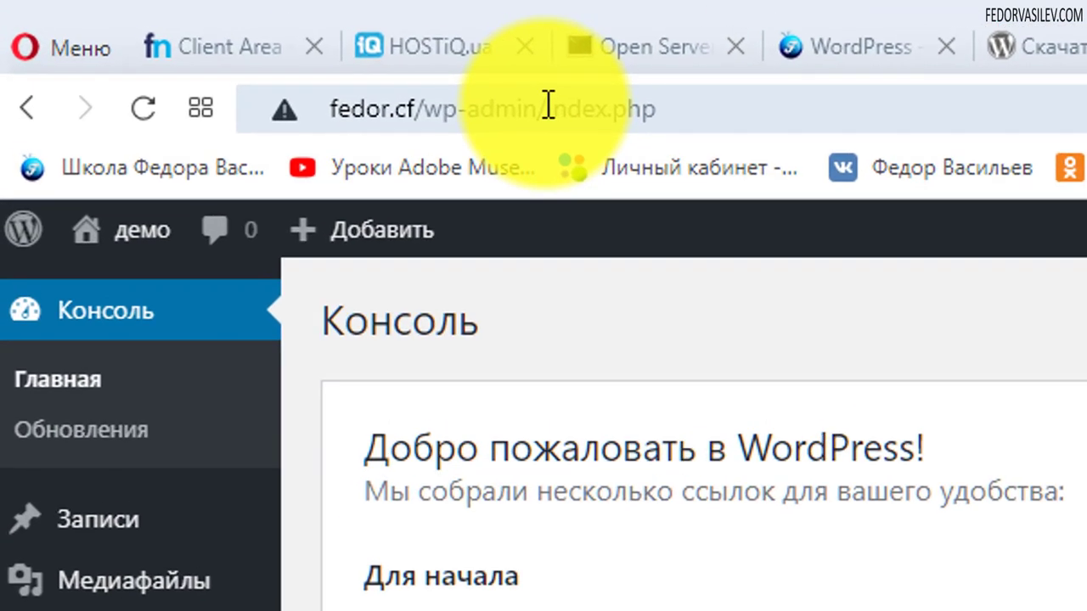
Step: Shorten the dashboard's web address to fedor.cf/wp-admin/ by removing index.php
double_click(549, 106)
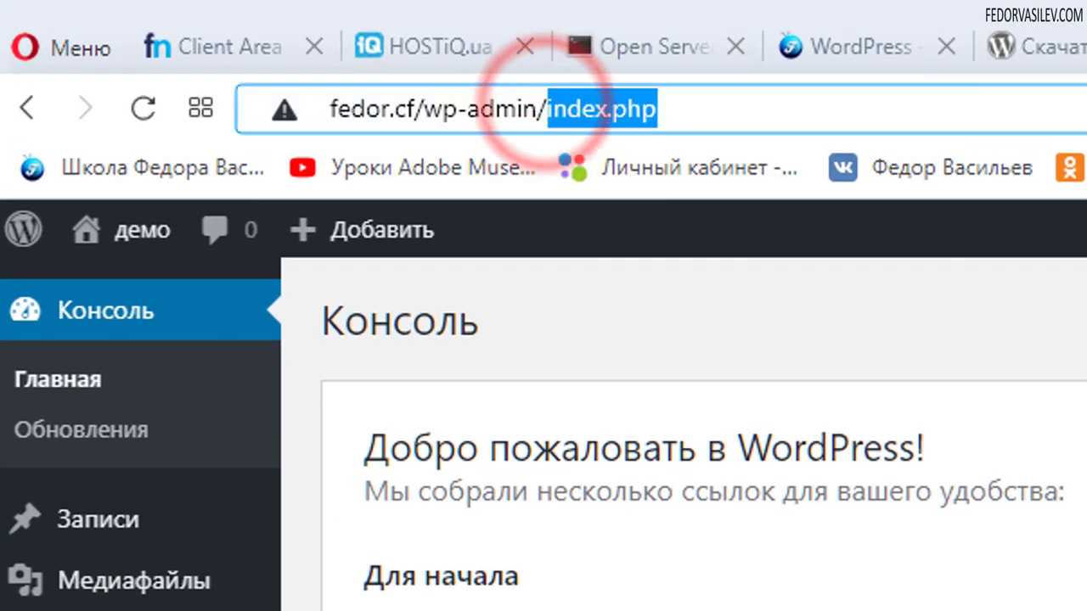
key(BackSpace)
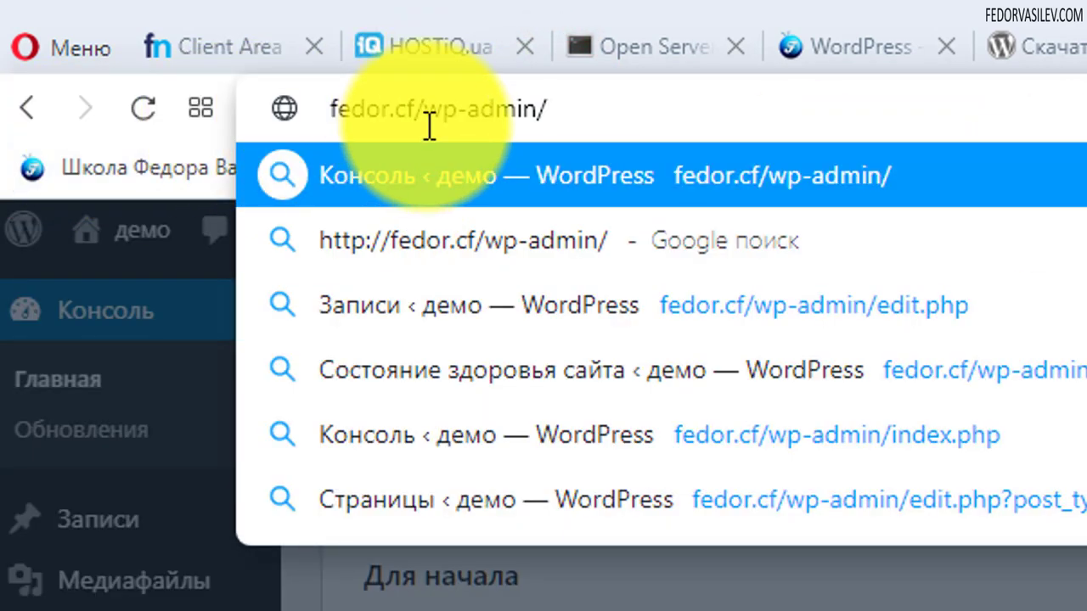
drag(425, 106, 560, 117)
click(589, 111)
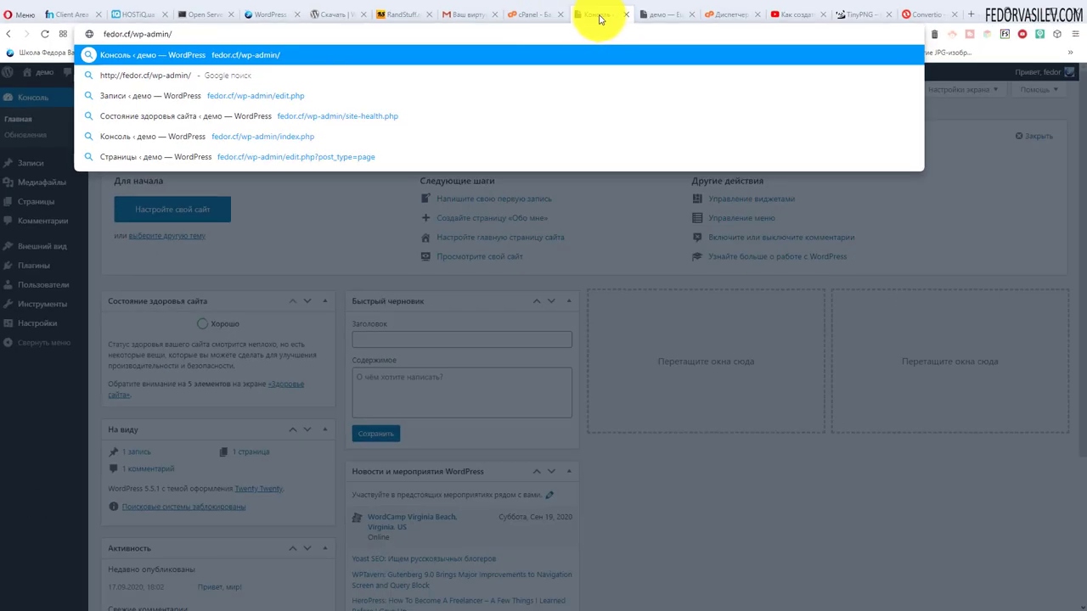
click(599, 18)
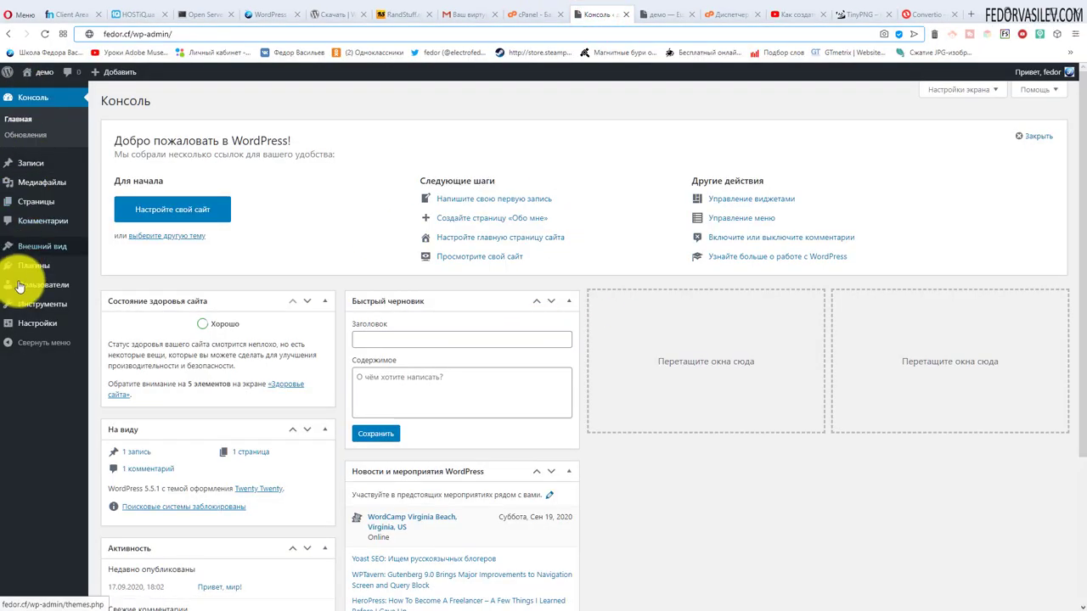
Step: Collapse the admin menu to icons and expand it again, twice
click(7, 349)
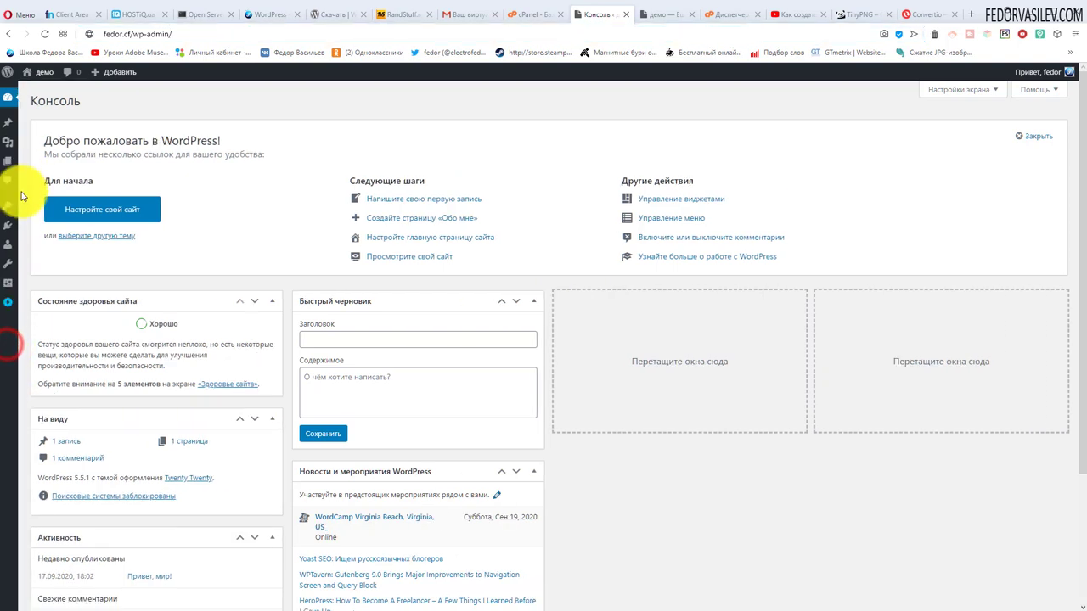
click(10, 306)
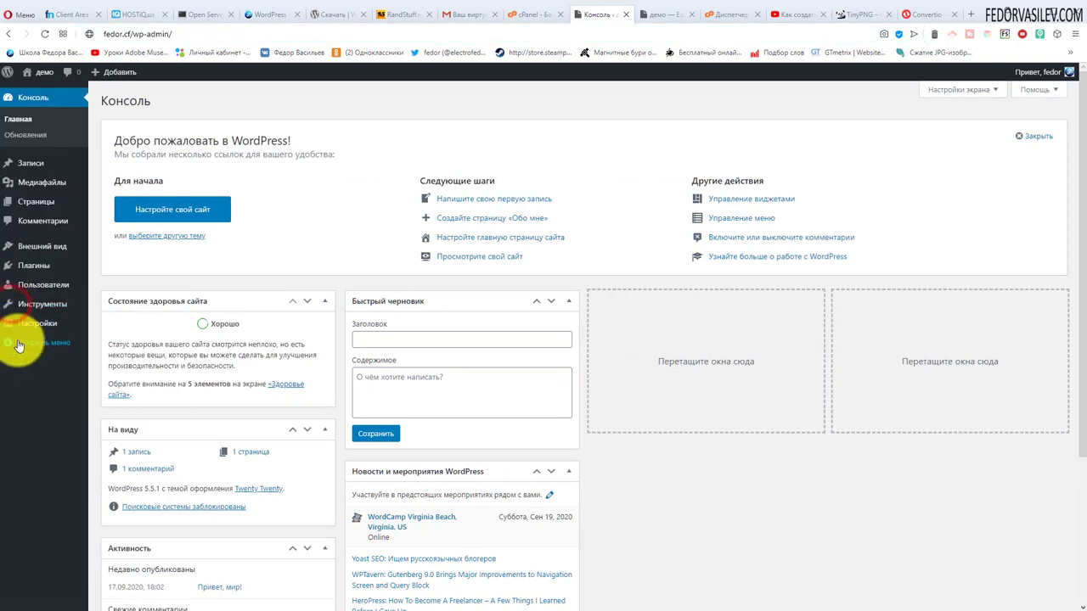
click(8, 341)
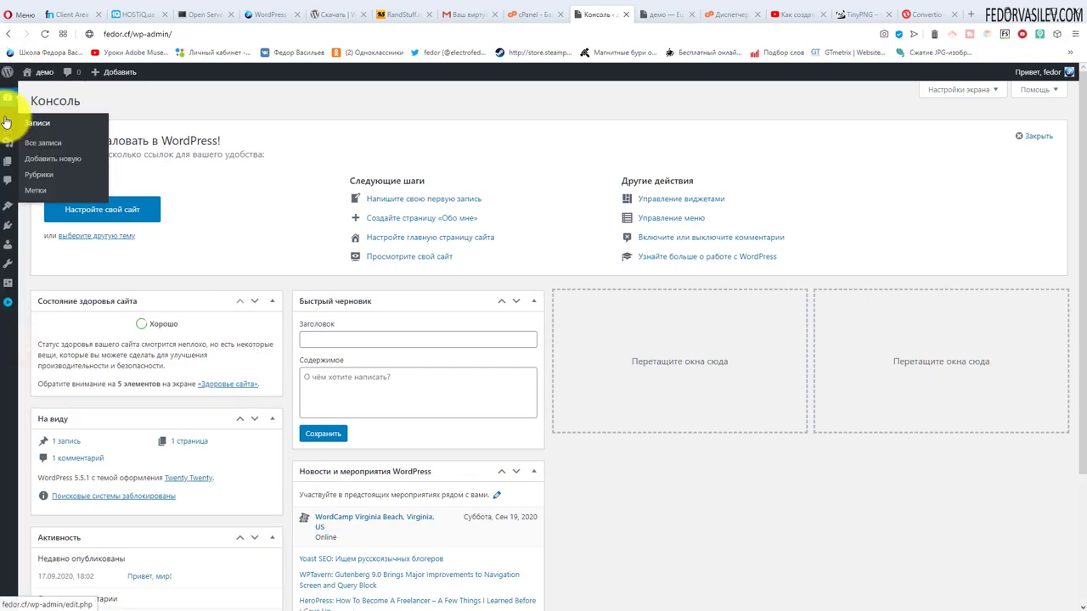
click(7, 307)
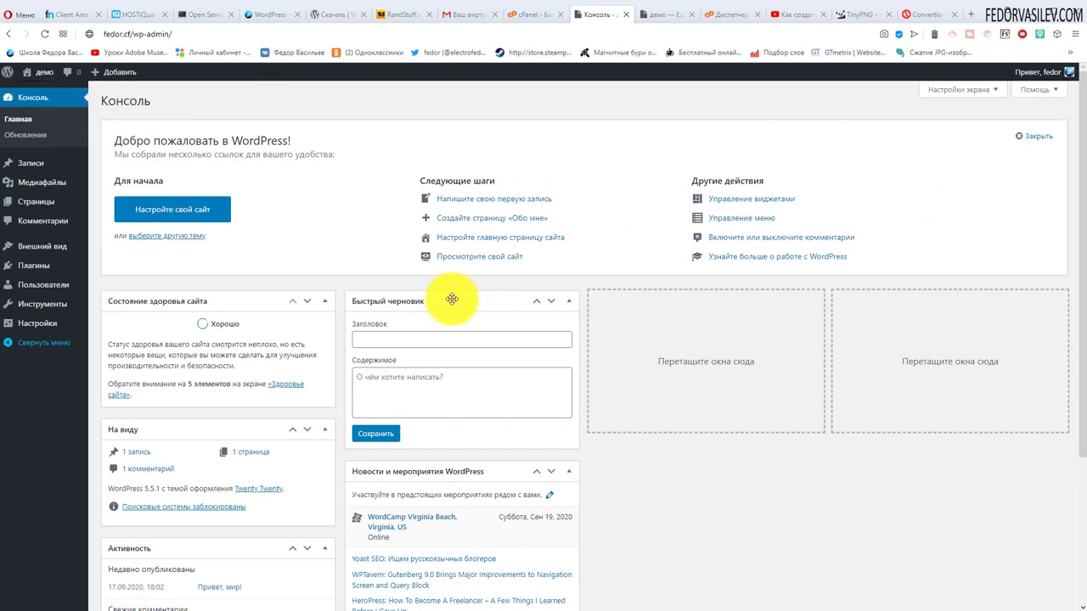
Step: Examine the dashboard's blocks, including site health, at a glance, activity, quick draft and WordPress news
scroll(321, 316, down, 2)
scroll(315, 393, down, 1)
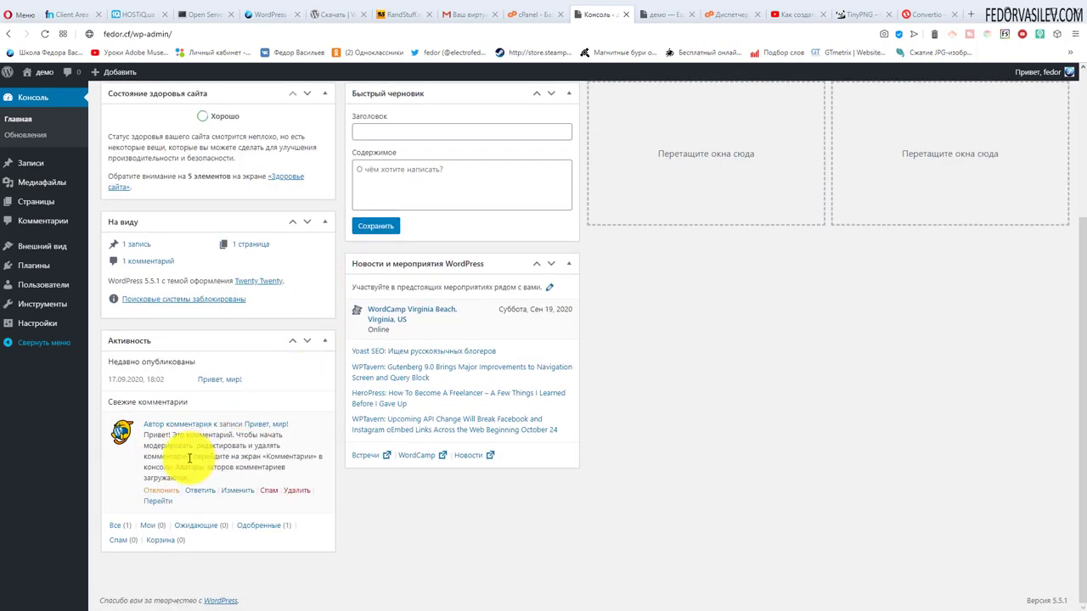
scroll(340, 473, up, 3)
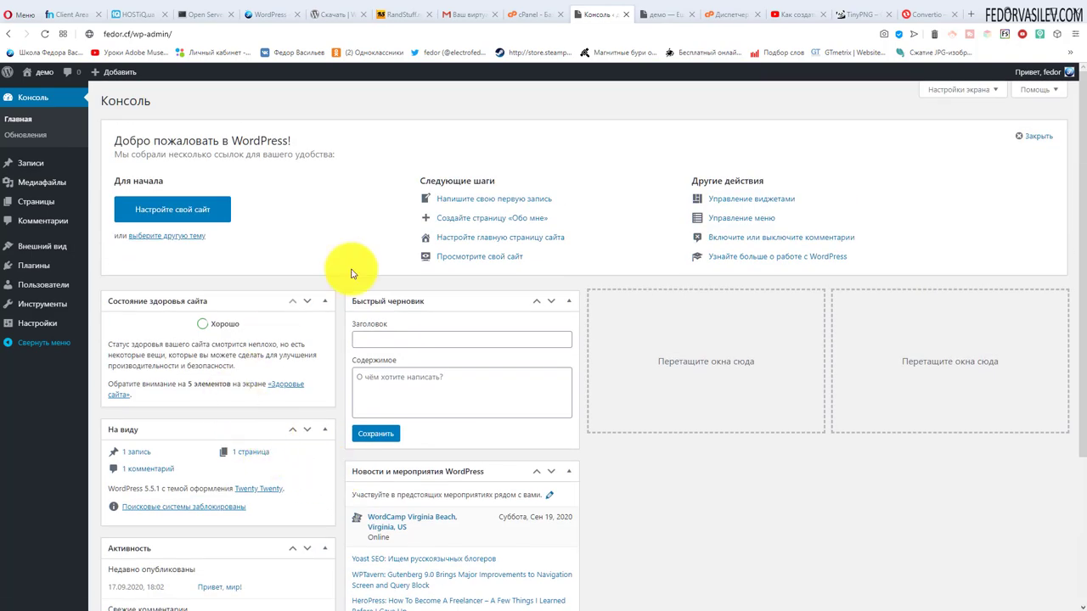
scroll(259, 305, down, 2)
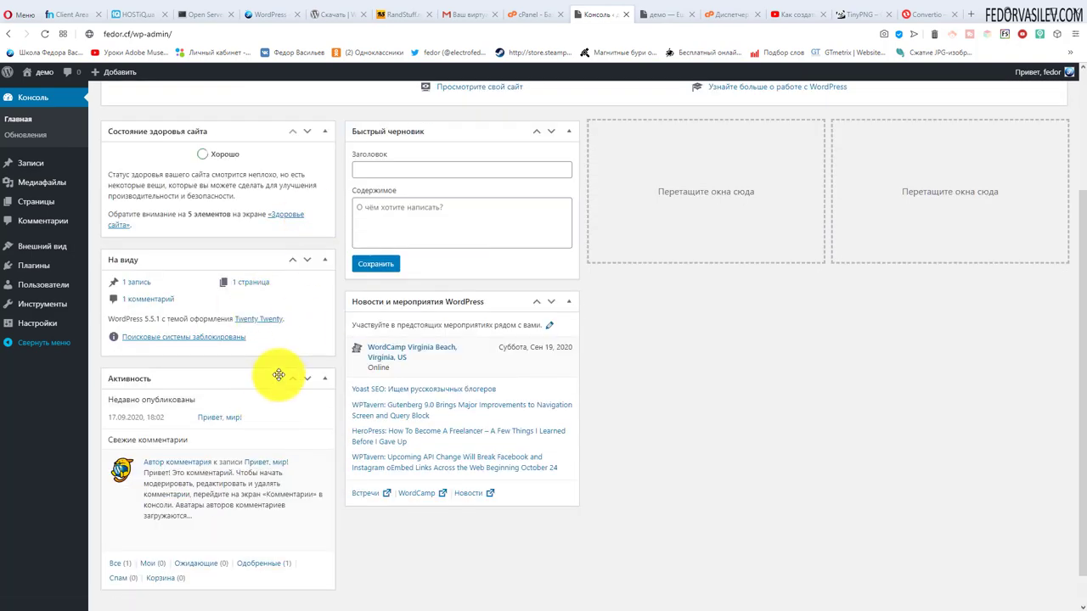
scroll(280, 374, up, 2)
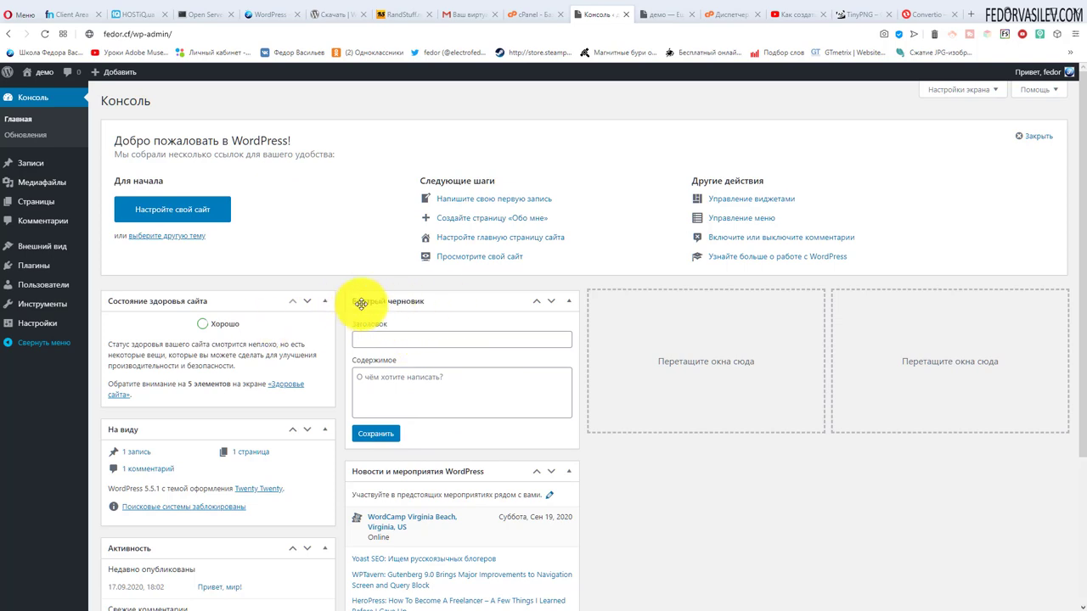
mouse_move(396, 301)
mouse_down()
mouse_move(637, 298)
mouse_move(658, 317)
mouse_move(619, 303)
mouse_move(396, 294)
mouse_move(416, 302)
mouse_up()
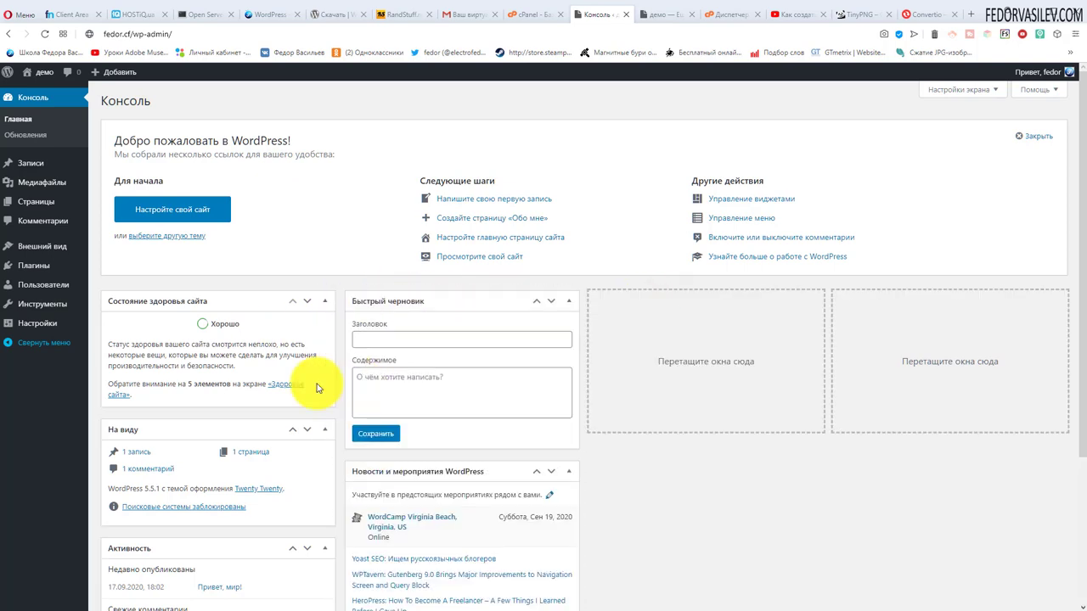
scroll(254, 400, down, 3)
scroll(226, 381, up, 3)
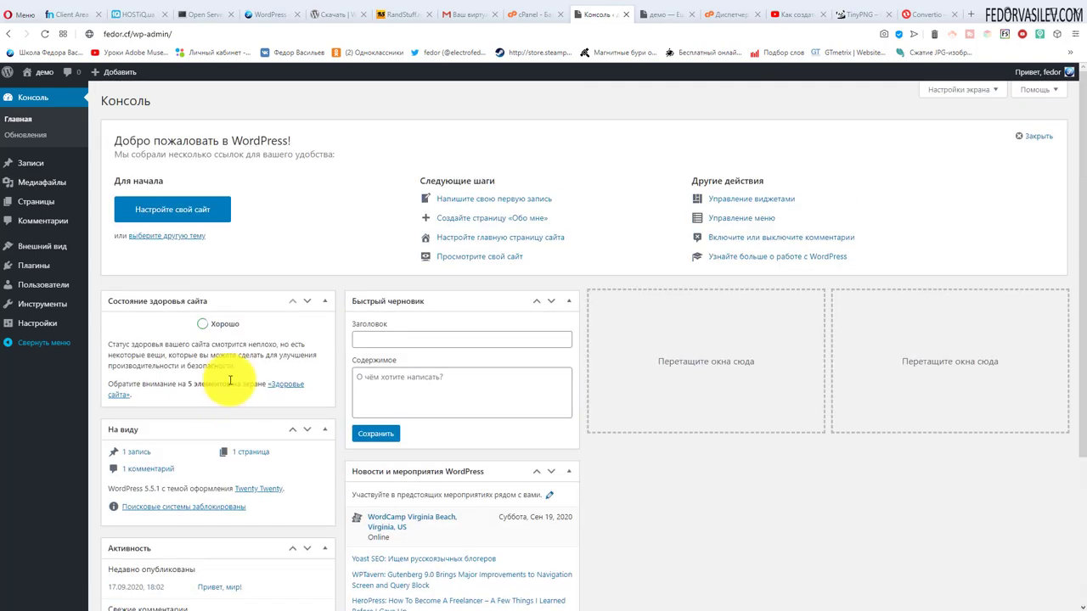
Step: Dismiss the welcome panel and restore it by enabling the «Добро пожаловать» block in the screen options
click(1023, 138)
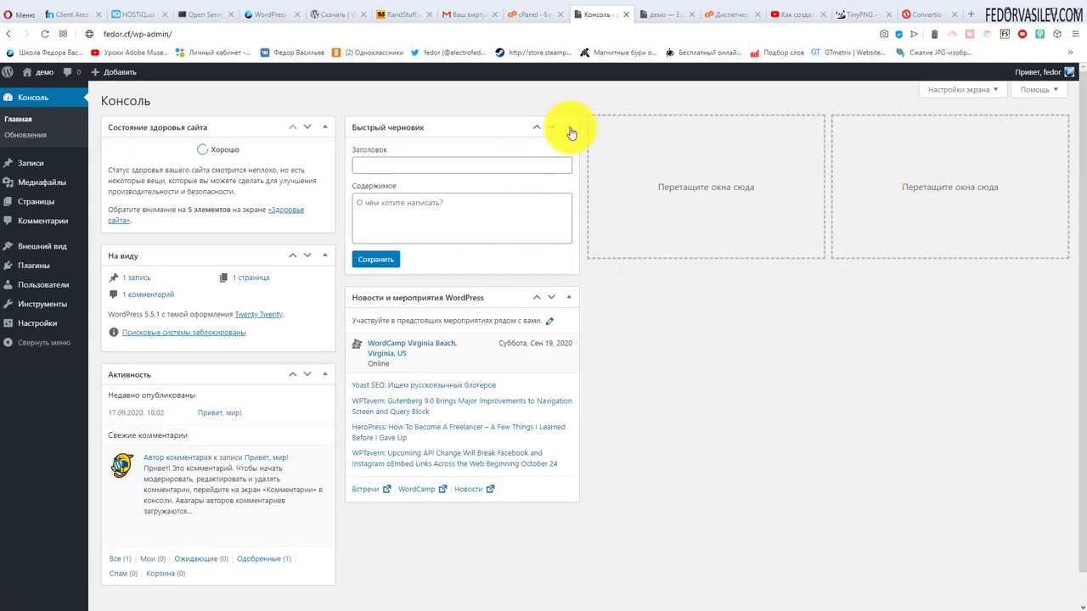
click(1038, 90)
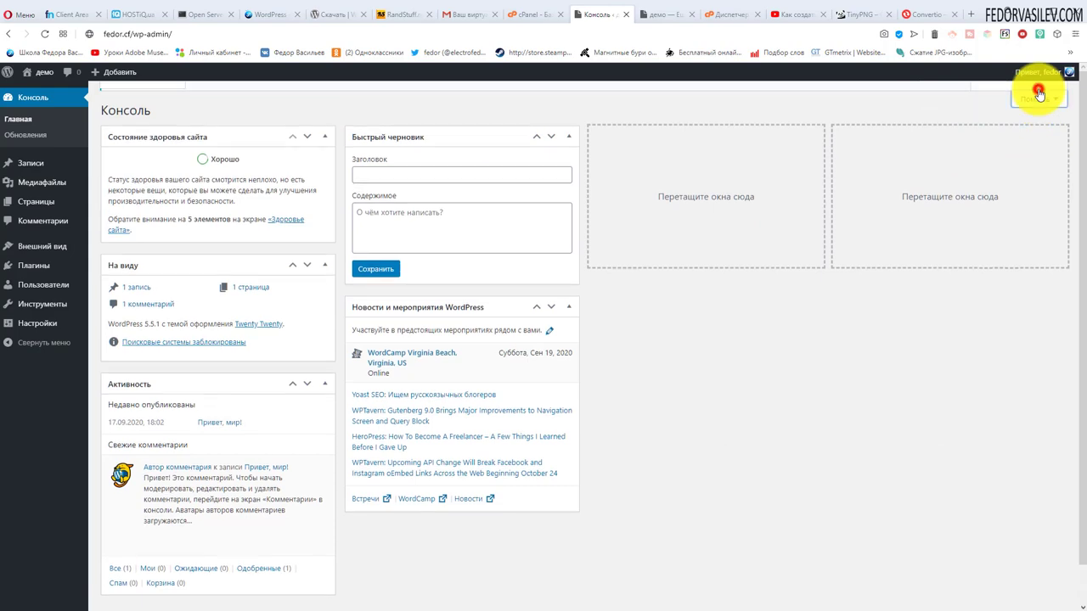
click(1028, 170)
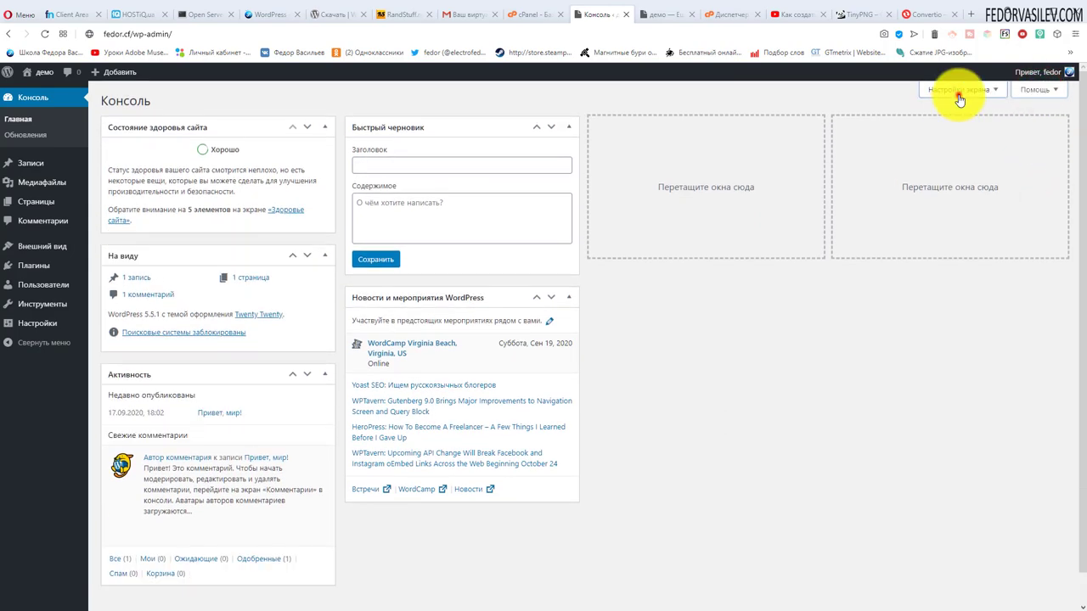
click(959, 91)
click(556, 113)
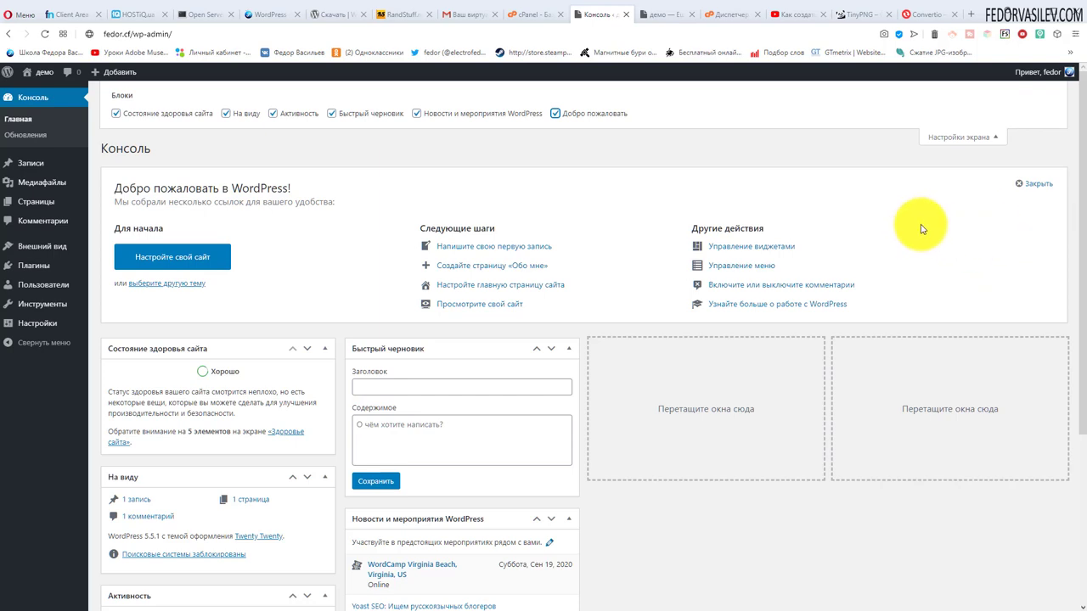
Step: Hide all six dashboard blocks, from «Состояние здоровья сайта» to «Добро пожаловать», and close the screen options
click(115, 113)
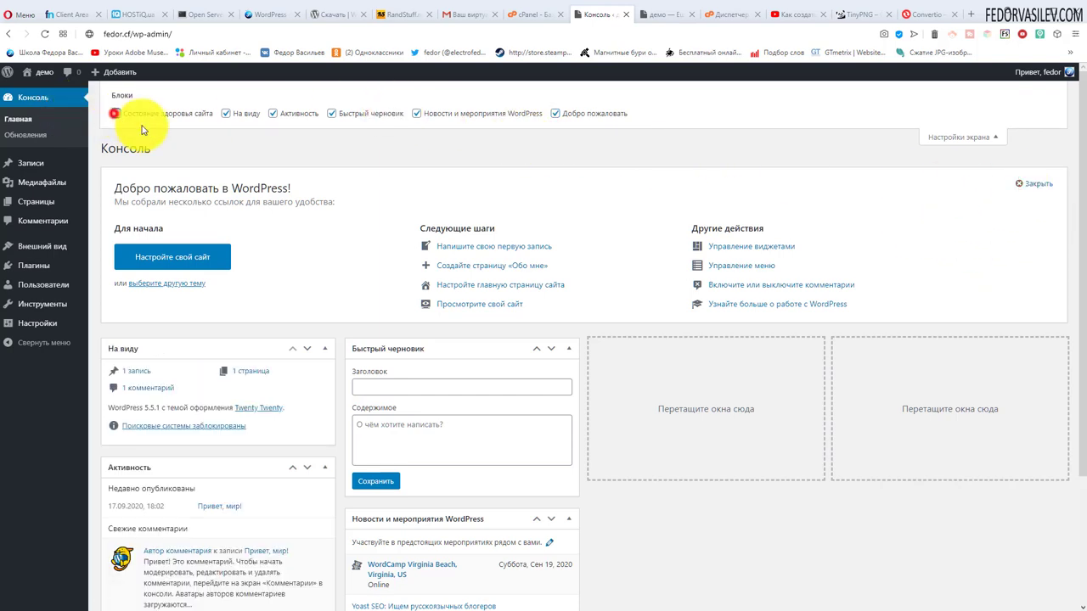
click(226, 113)
click(272, 113)
click(332, 114)
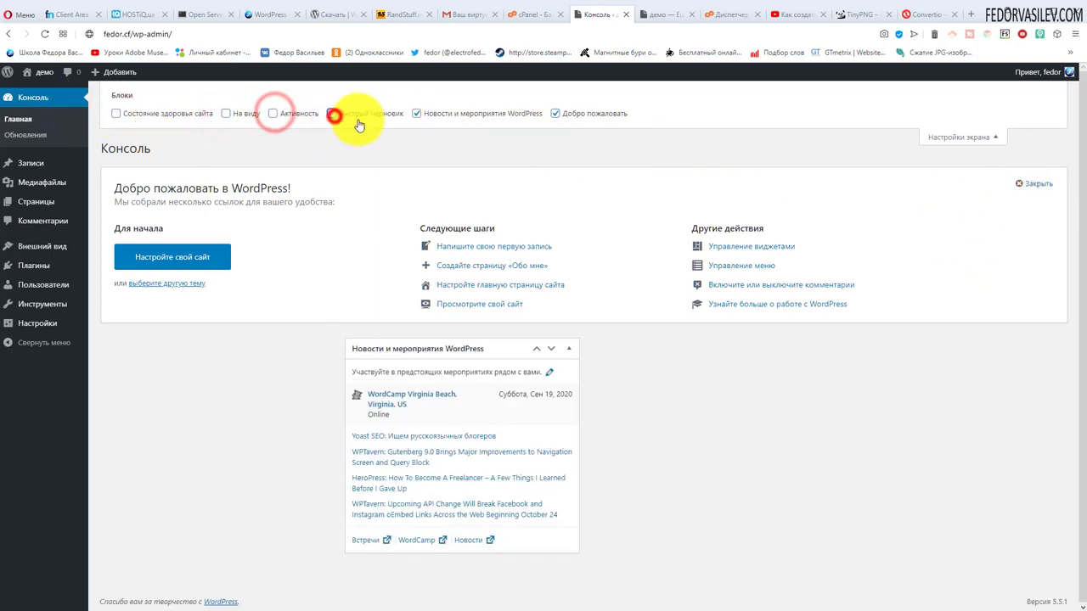
click(416, 113)
click(555, 113)
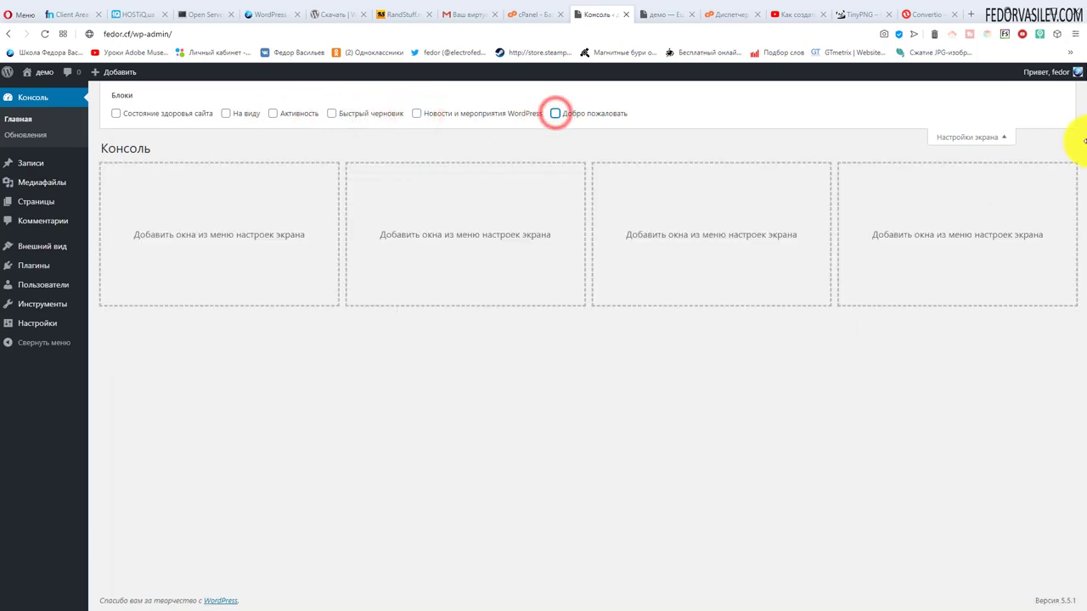
click(969, 136)
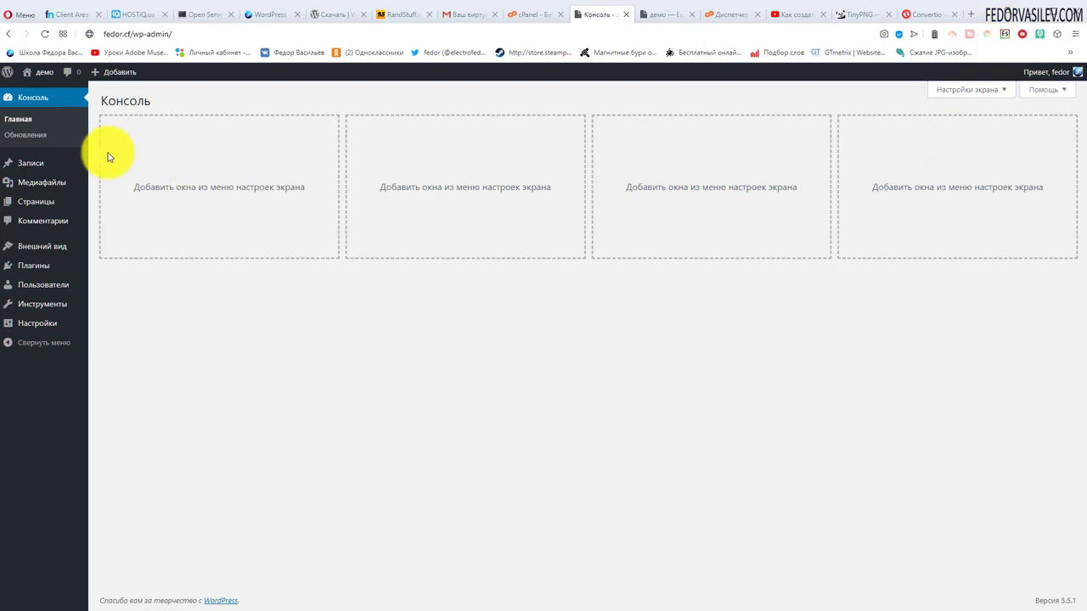
Step: View the WordPress updates page, then open the post categories page «Рубрики»
click(20, 138)
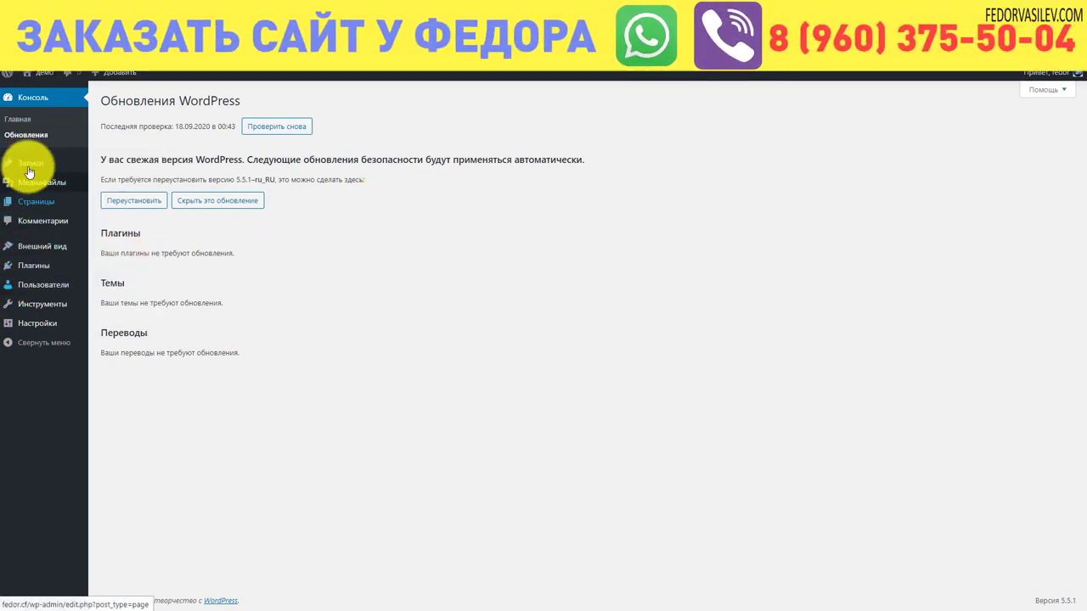
mouse_move(29, 162)
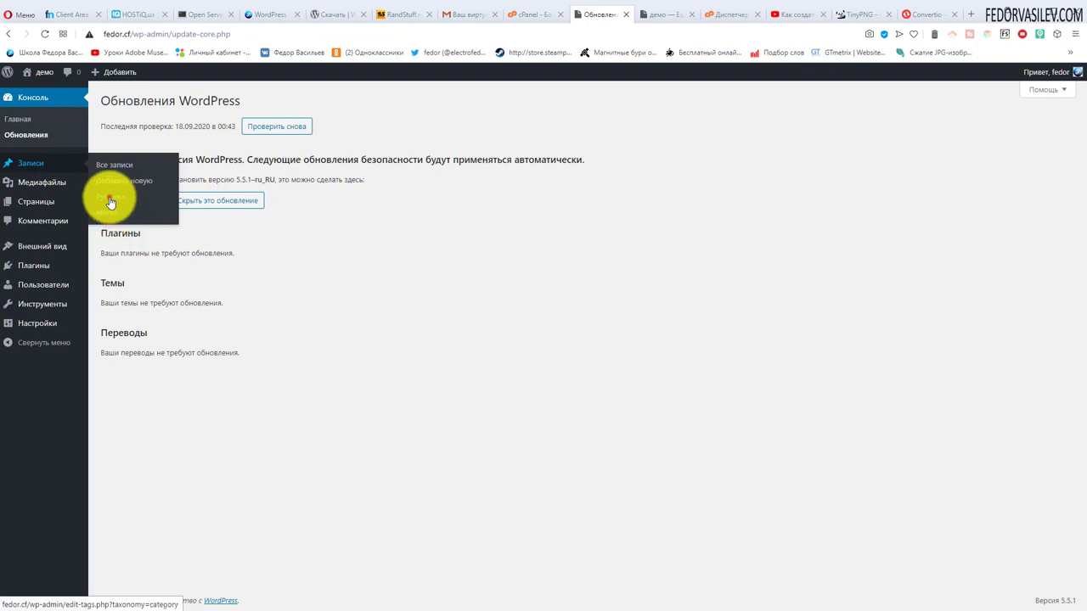
click(109, 201)
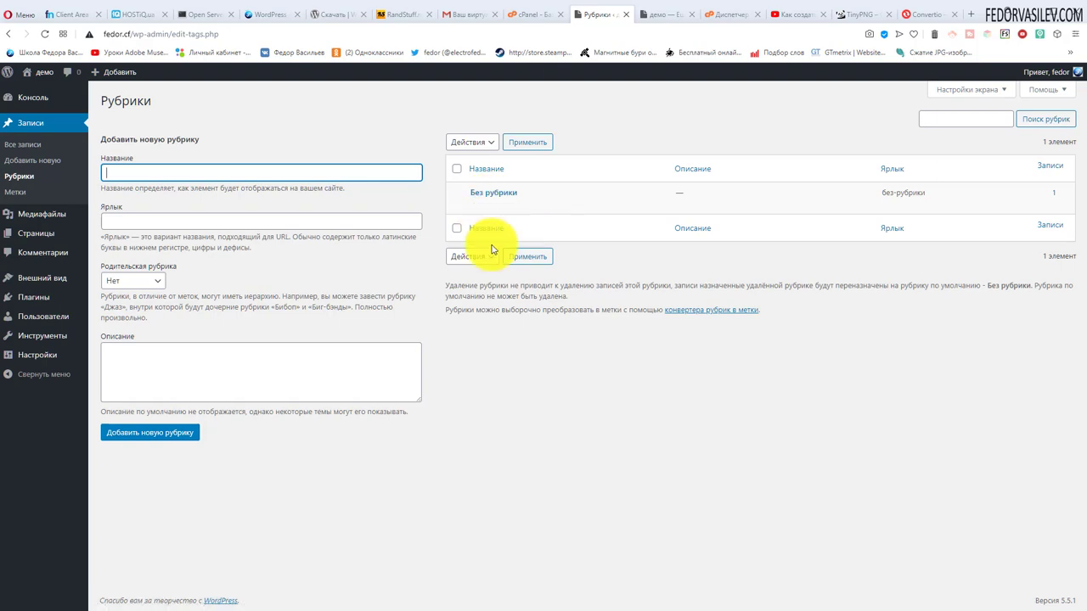
Step: Select all listed categories and view the available bulk actions without applying one
click(457, 168)
click(473, 142)
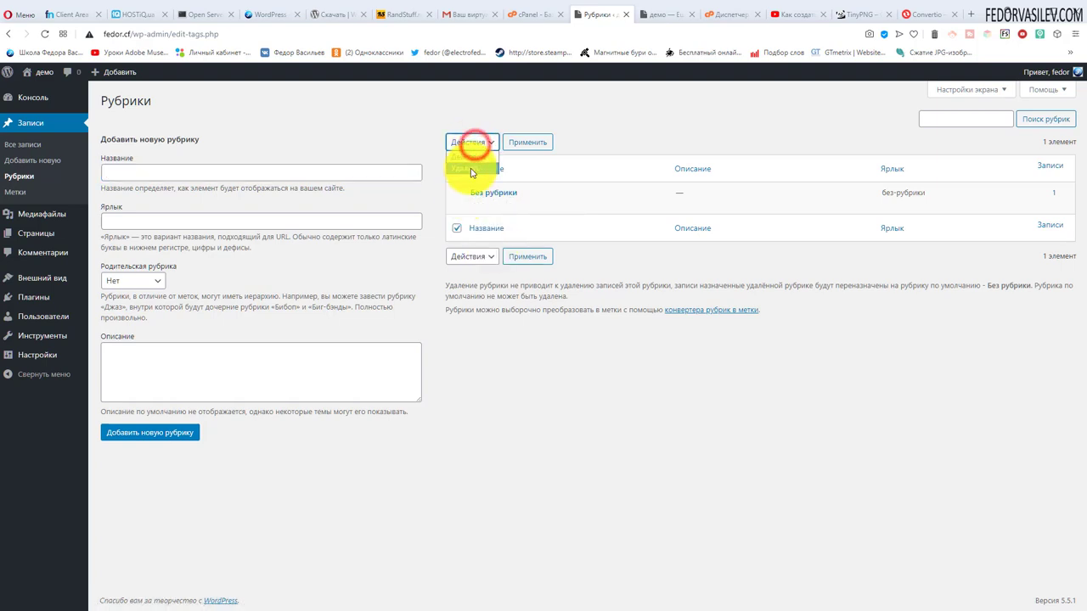
click(603, 132)
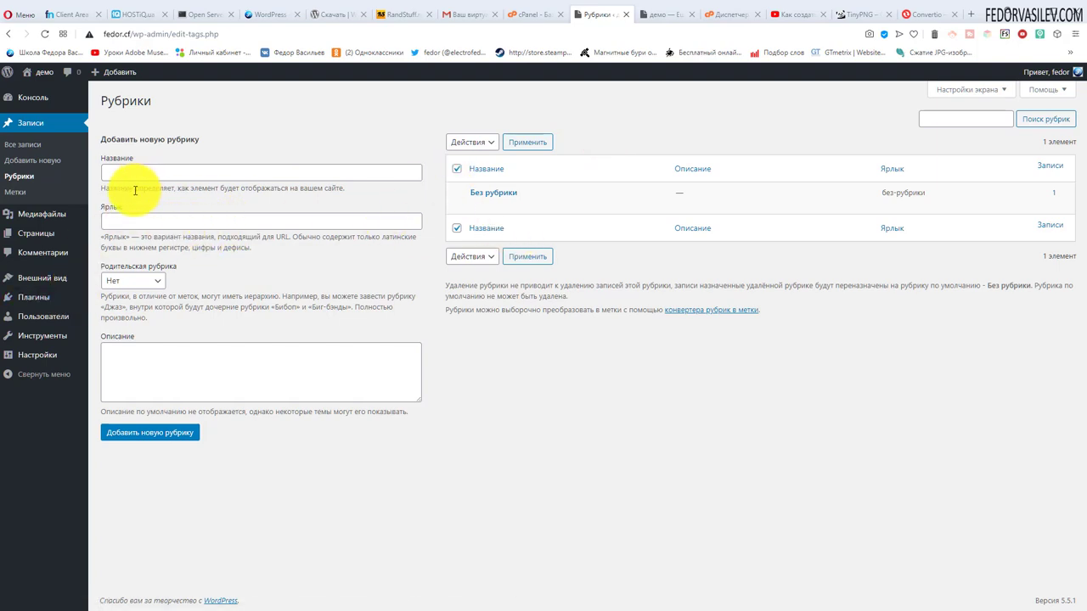
Step: Add a new post category named "Wordpress" with the parent category left at «Нет»
click(158, 172)
text(Wordpress)
drag(158, 172, 94, 176)
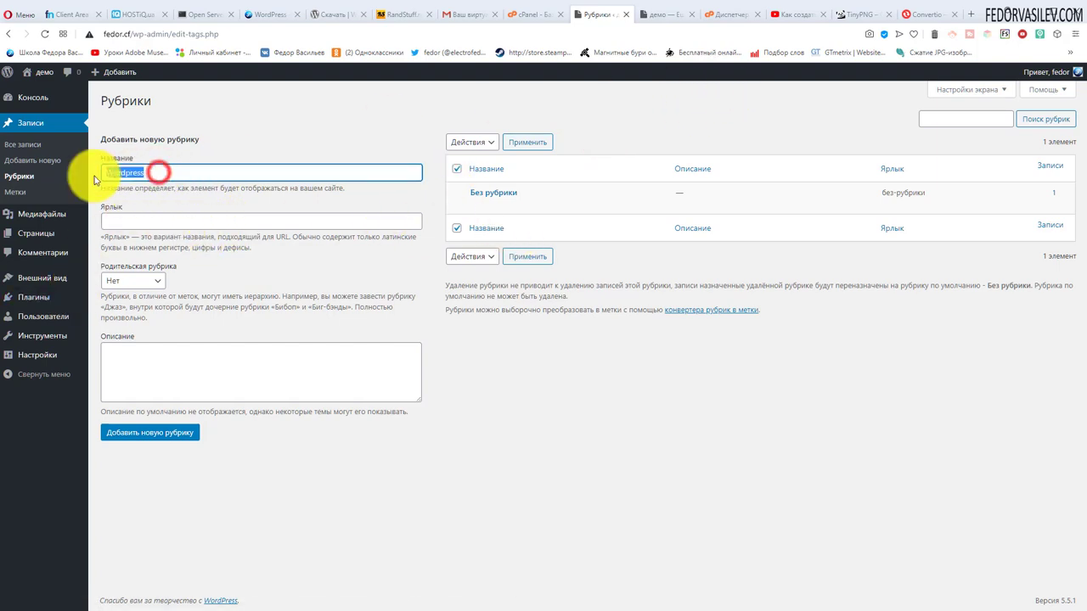
click(275, 138)
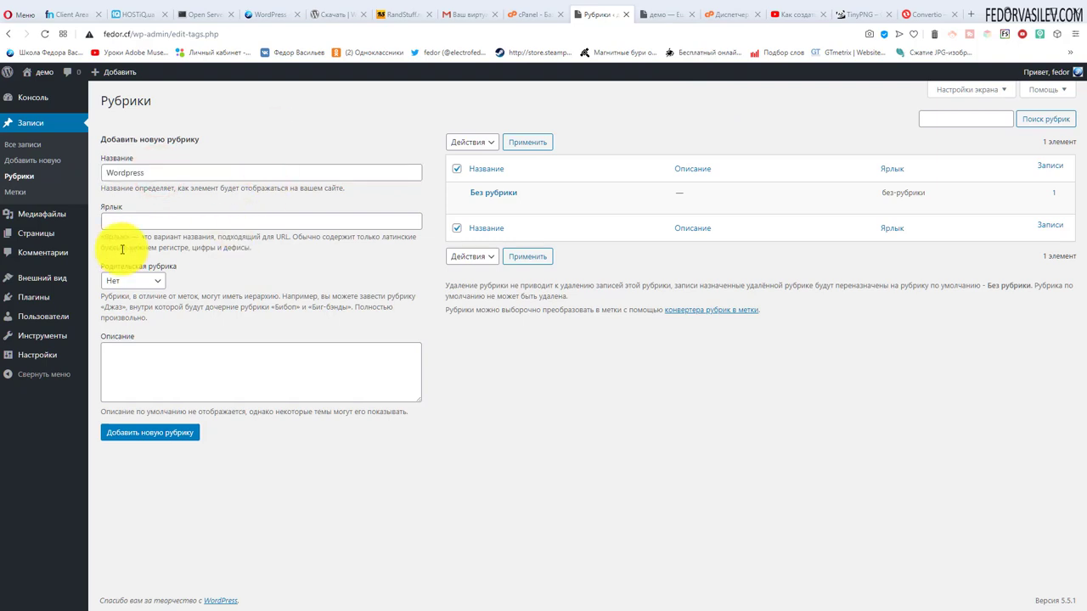
click(146, 282)
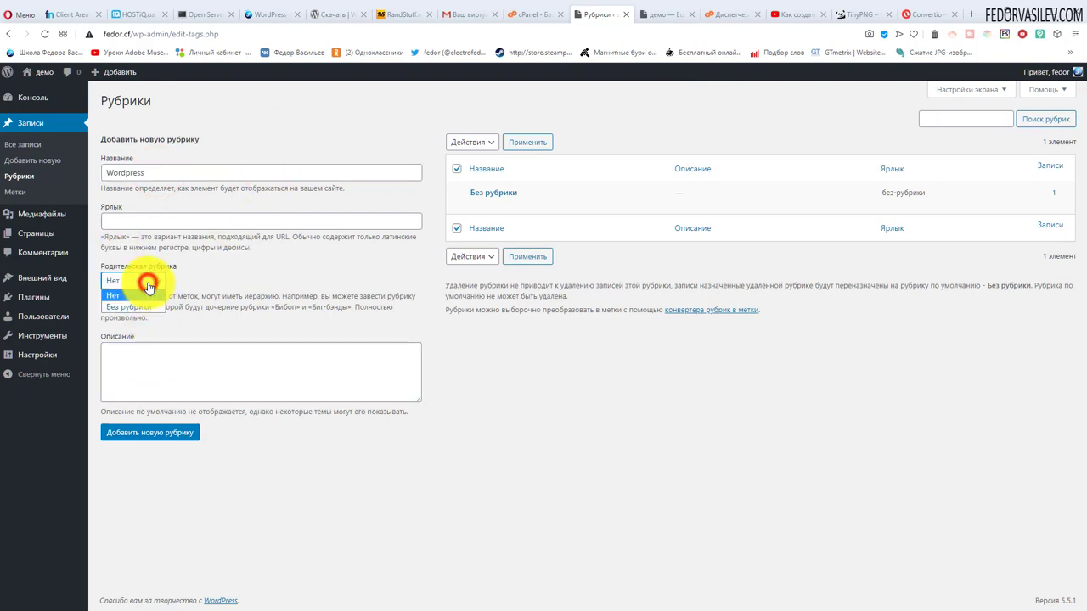
click(244, 271)
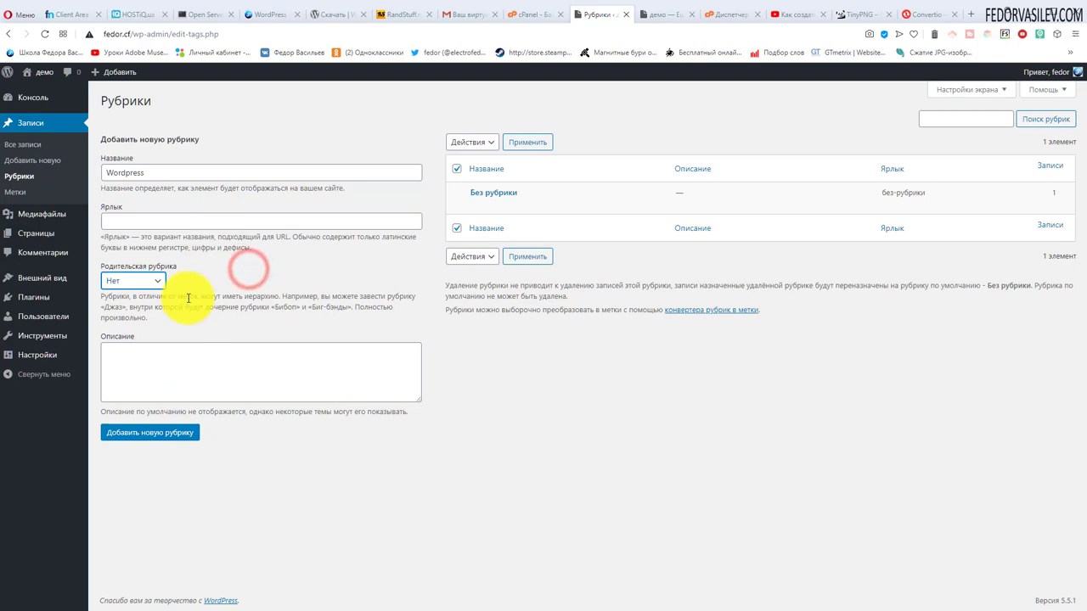
click(138, 435)
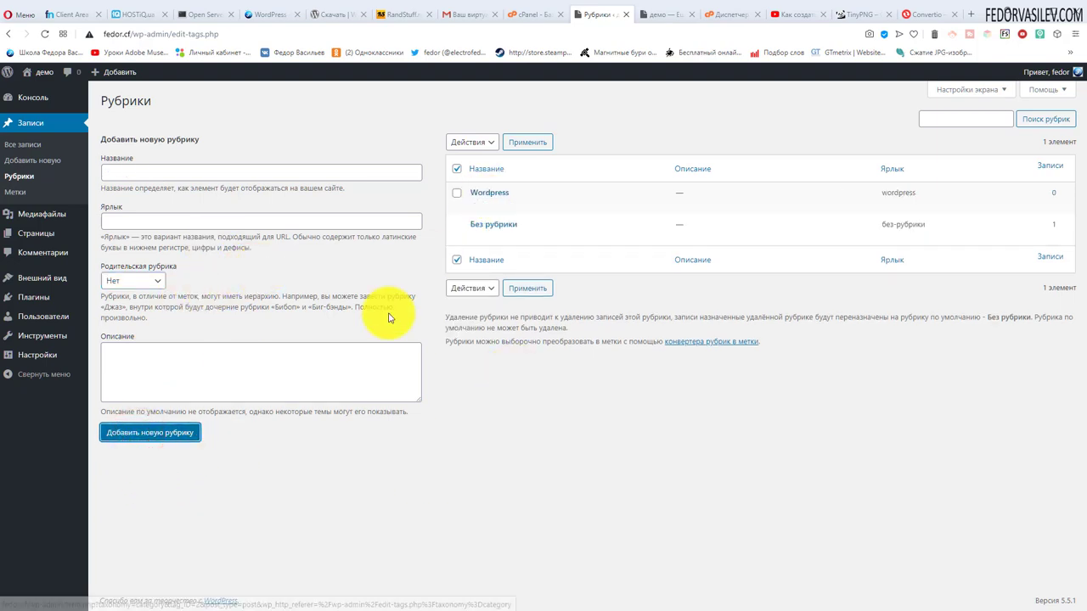
Step: Open the "Wordpress" category for editing and review its name, slug, parent and description fields without changing them
mouse_move(503, 194)
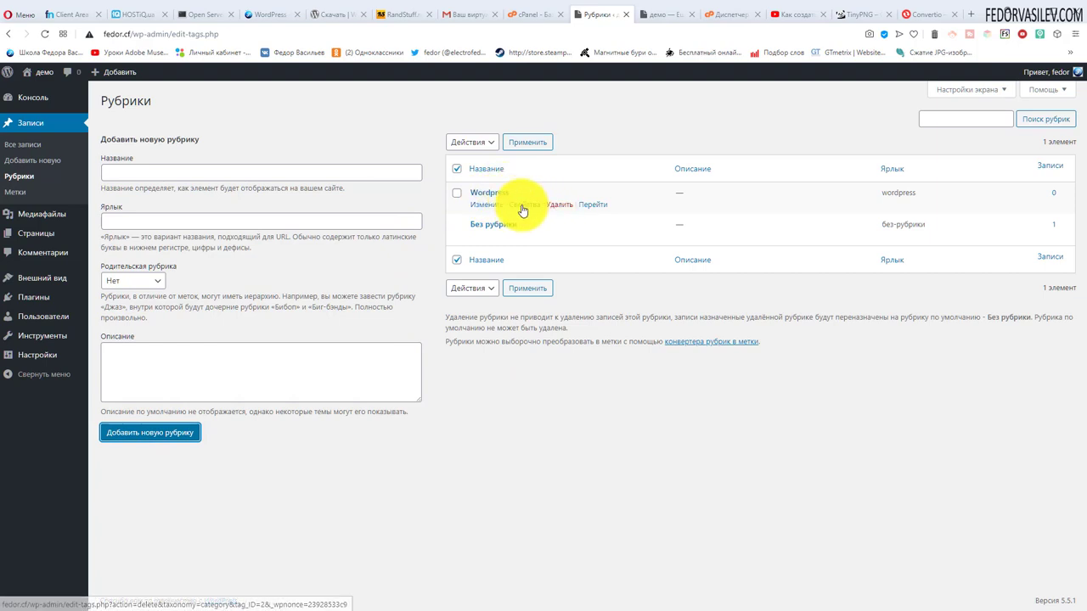
click(481, 208)
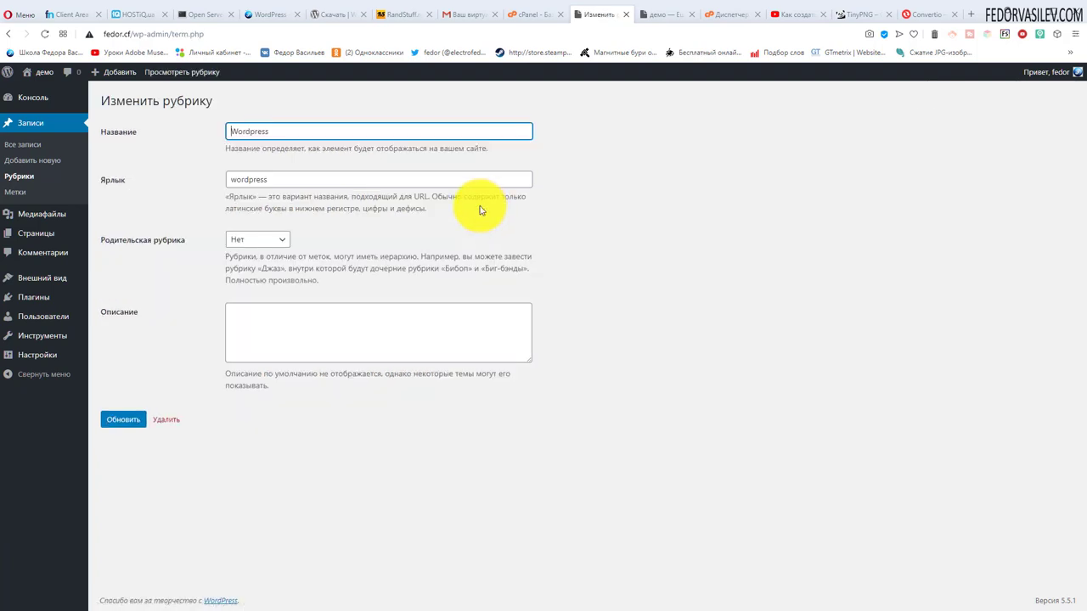
click(272, 332)
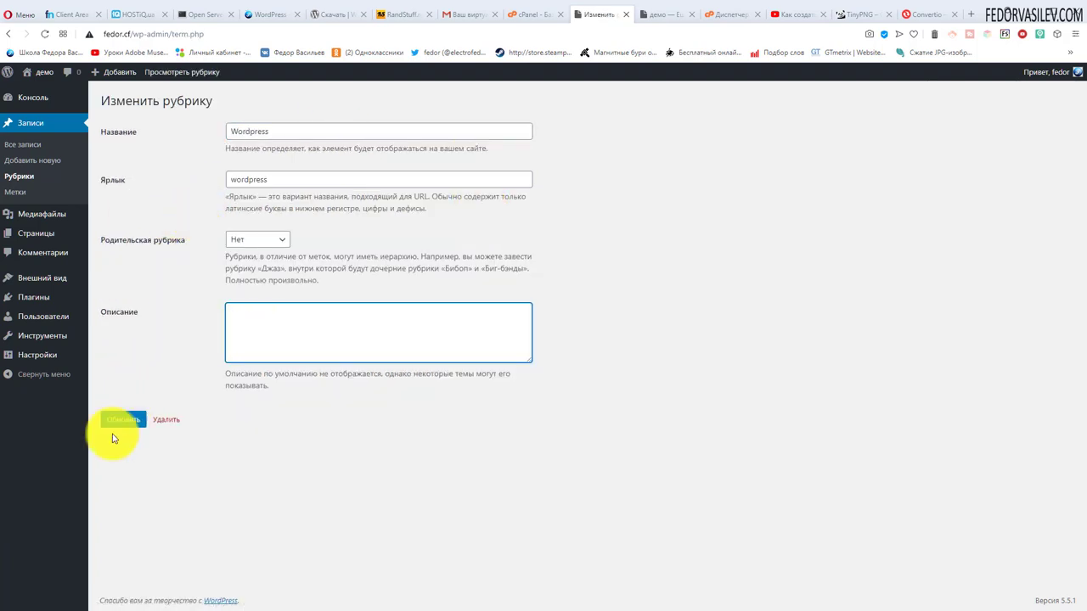
Step: Return to the «Рубрики» page and add a new post category named "Joomla" with no parent category
click(12, 180)
text(Joomla)
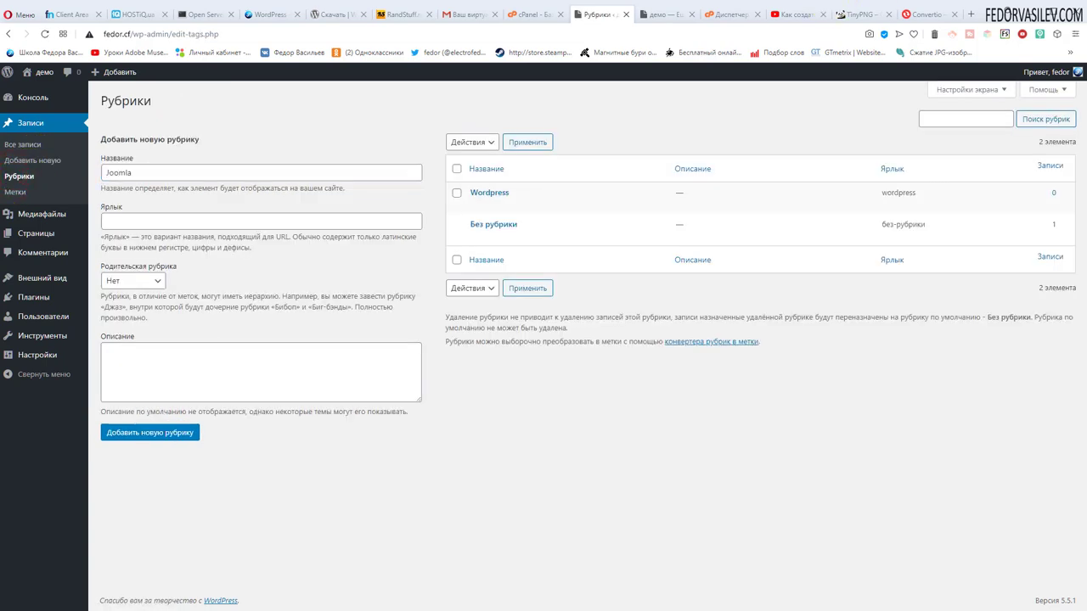
click(167, 442)
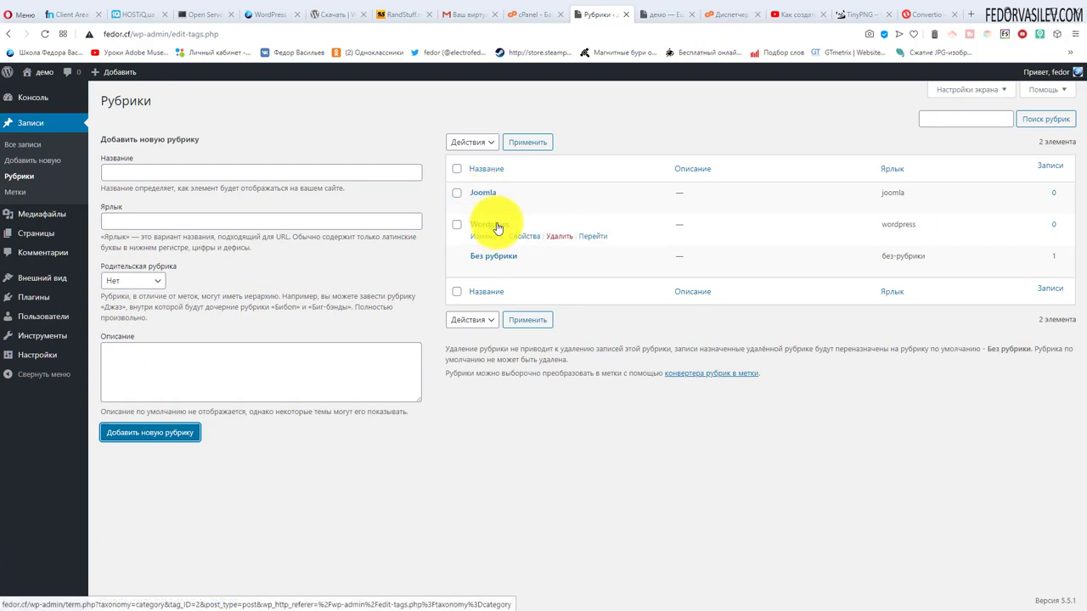
Step: Set Joomla as the parent category of "Wordpress", save the change and return to the category list
click(491, 237)
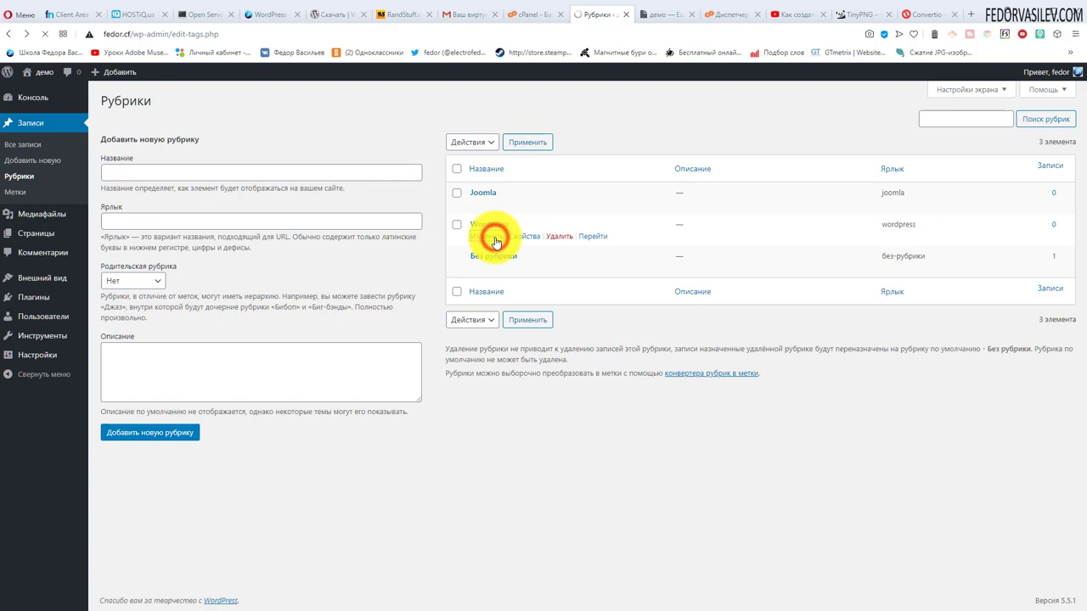
click(268, 243)
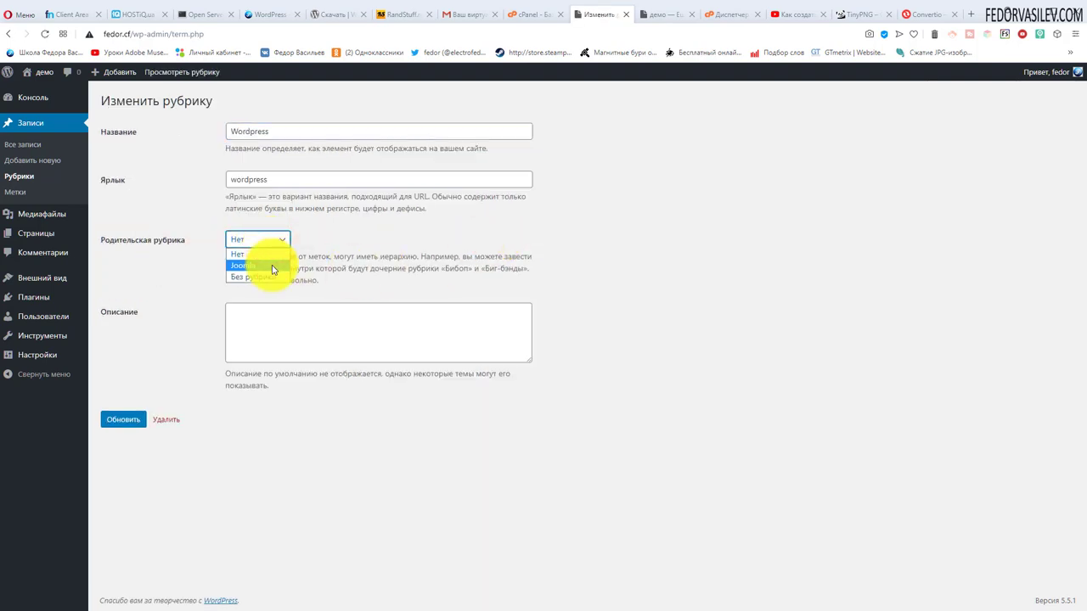
click(272, 265)
click(272, 237)
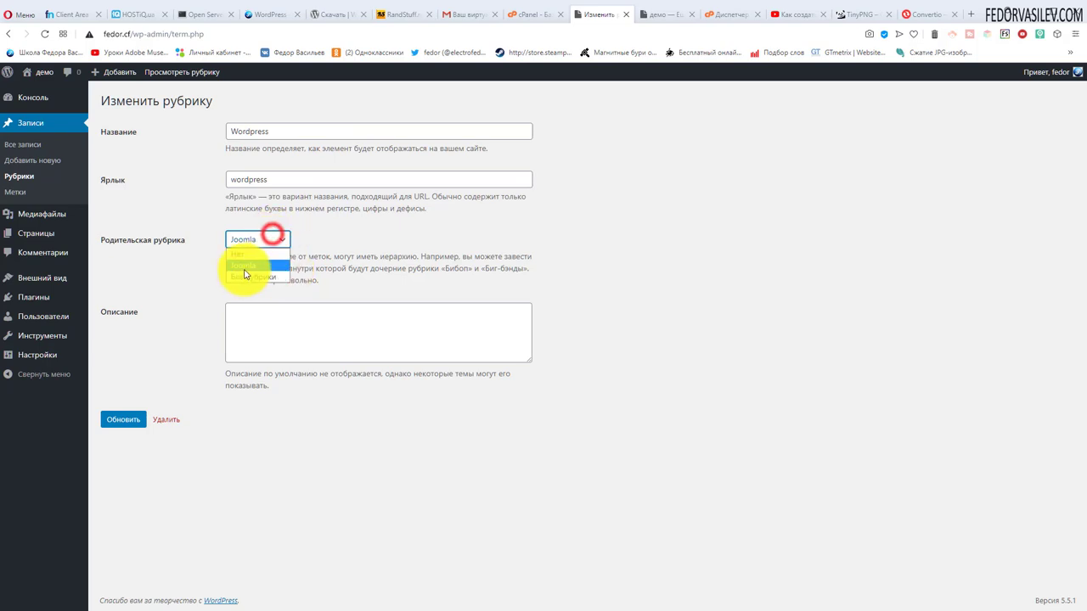
click(243, 268)
click(117, 422)
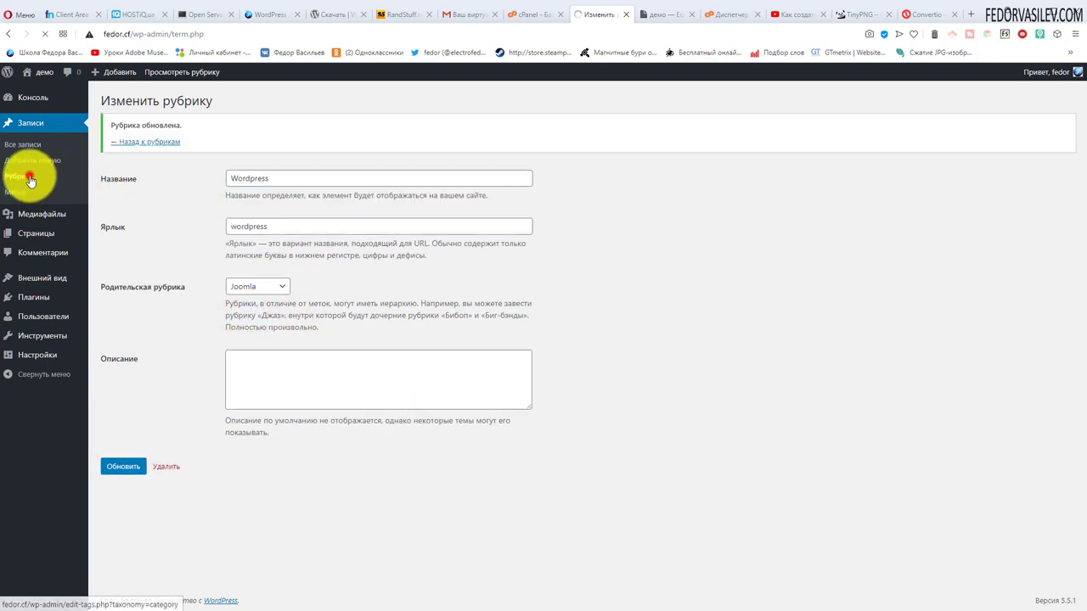
click(26, 177)
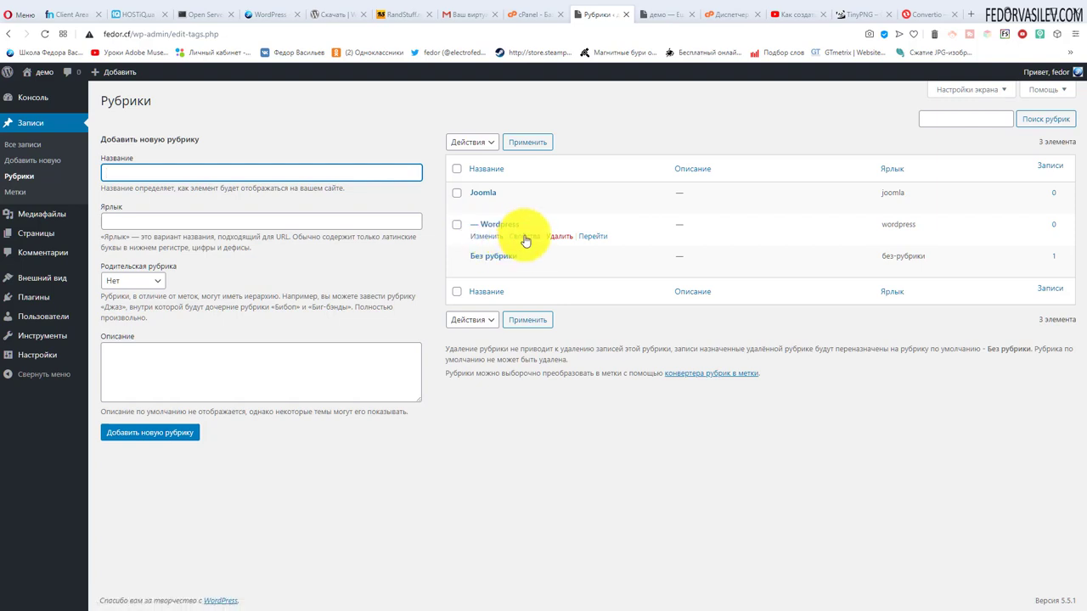
Step: Reload the site's front page and examine the «Рубрики» block and the post «Привет, мир!»
click(661, 14)
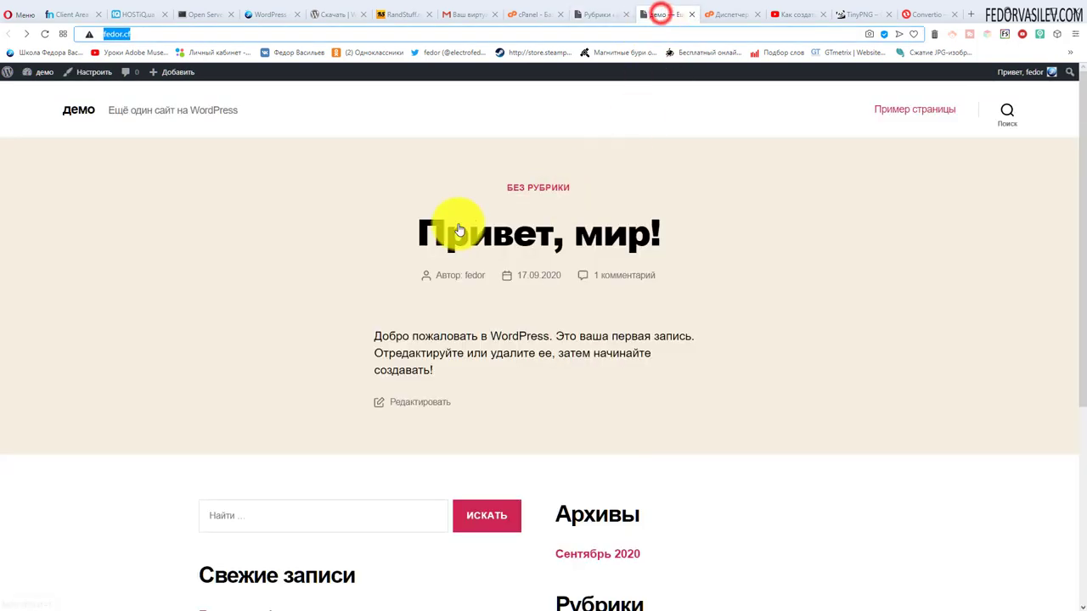
click(42, 34)
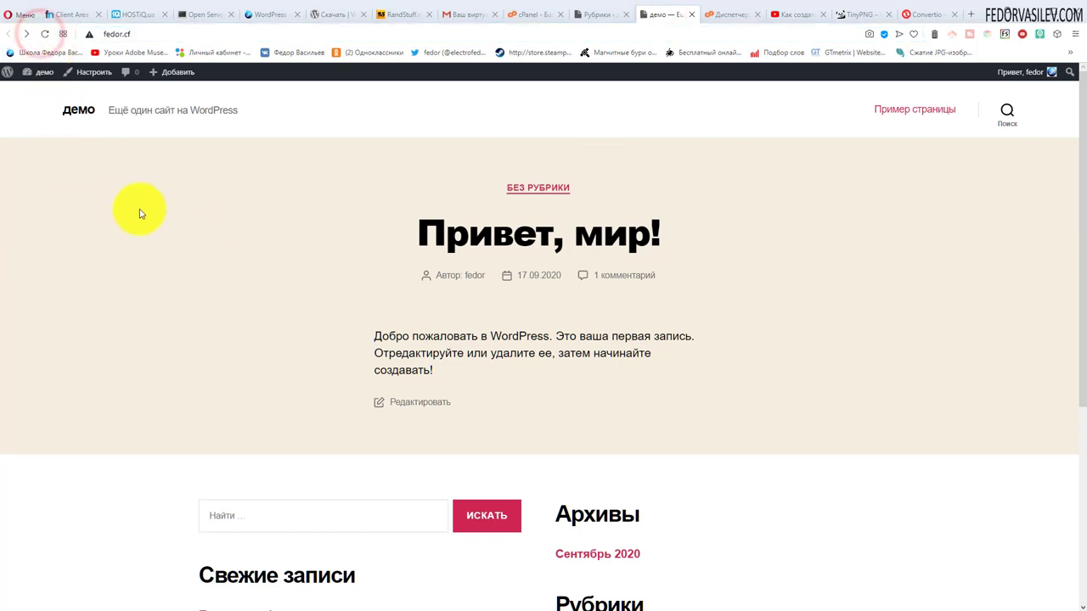
click(27, 34)
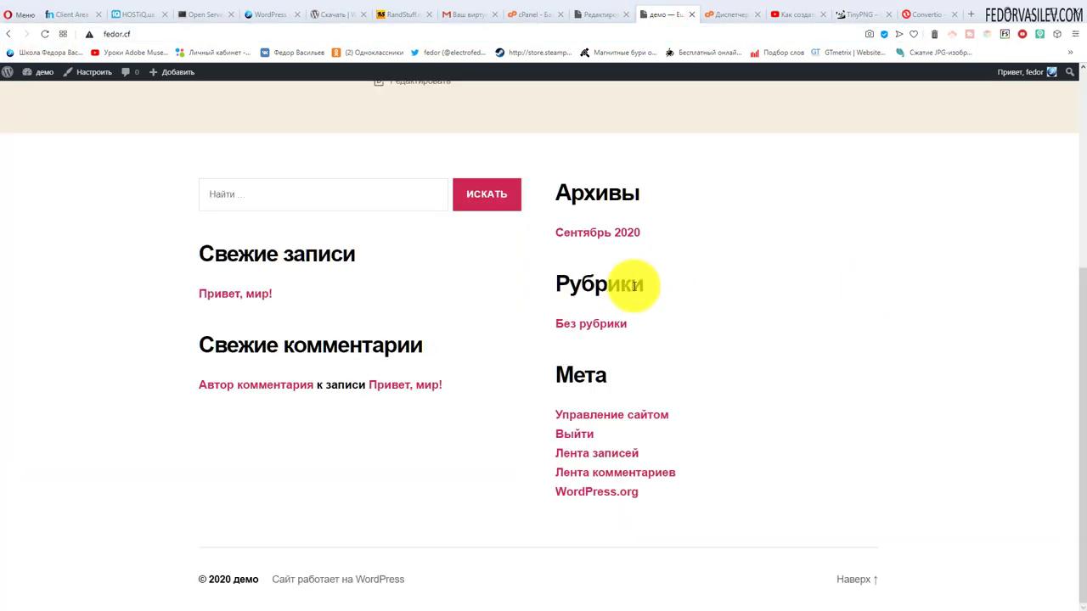
drag(637, 285, 558, 284)
click(797, 386)
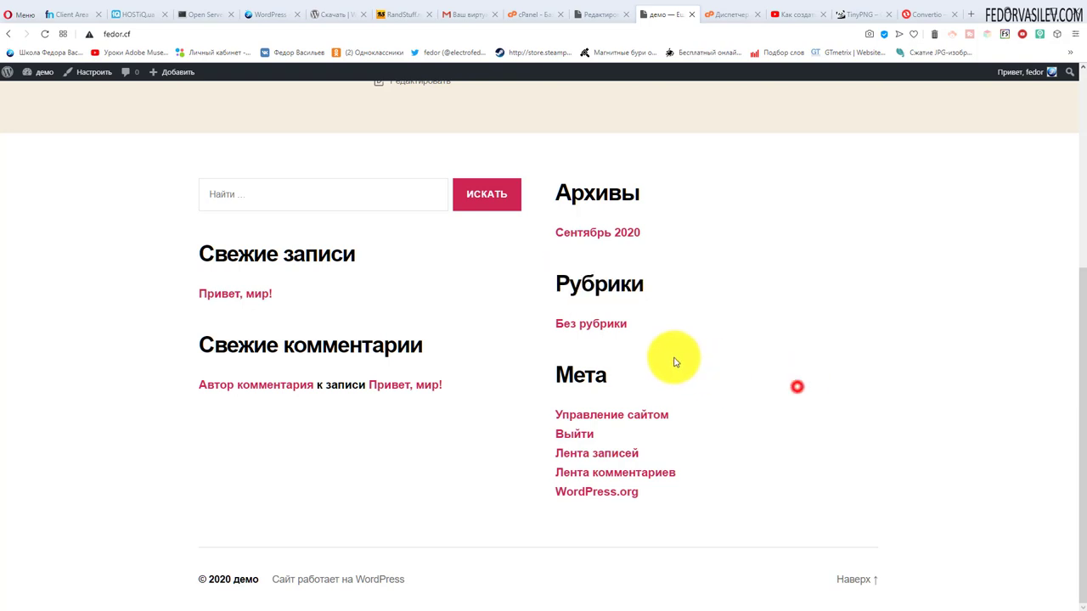
drag(636, 324, 558, 324)
click(703, 331)
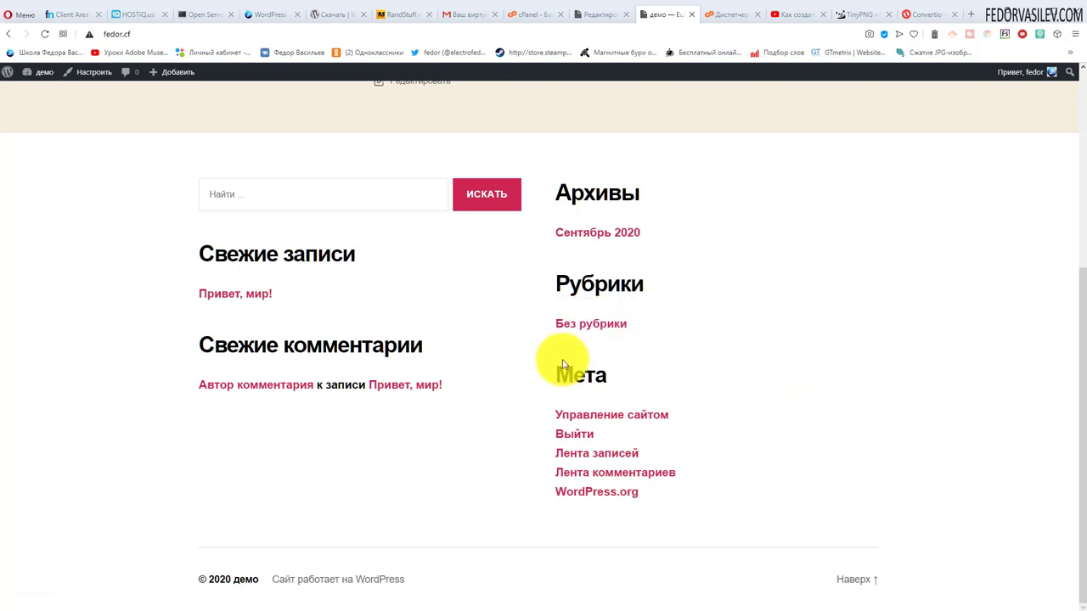
scroll(507, 376, up, 4)
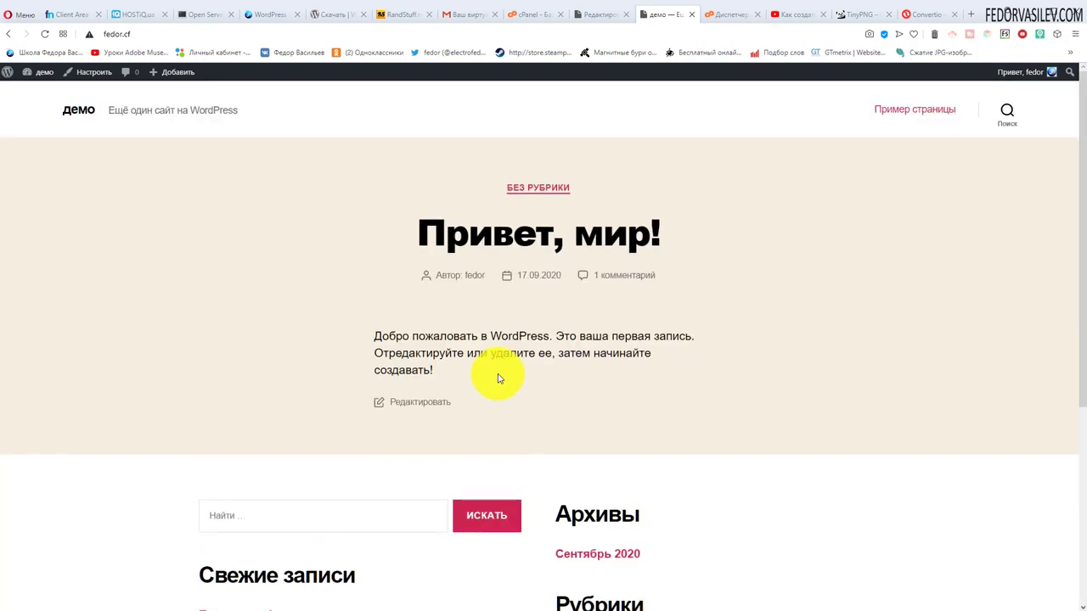
scroll(502, 408, down, 4)
drag(654, 360, 558, 359)
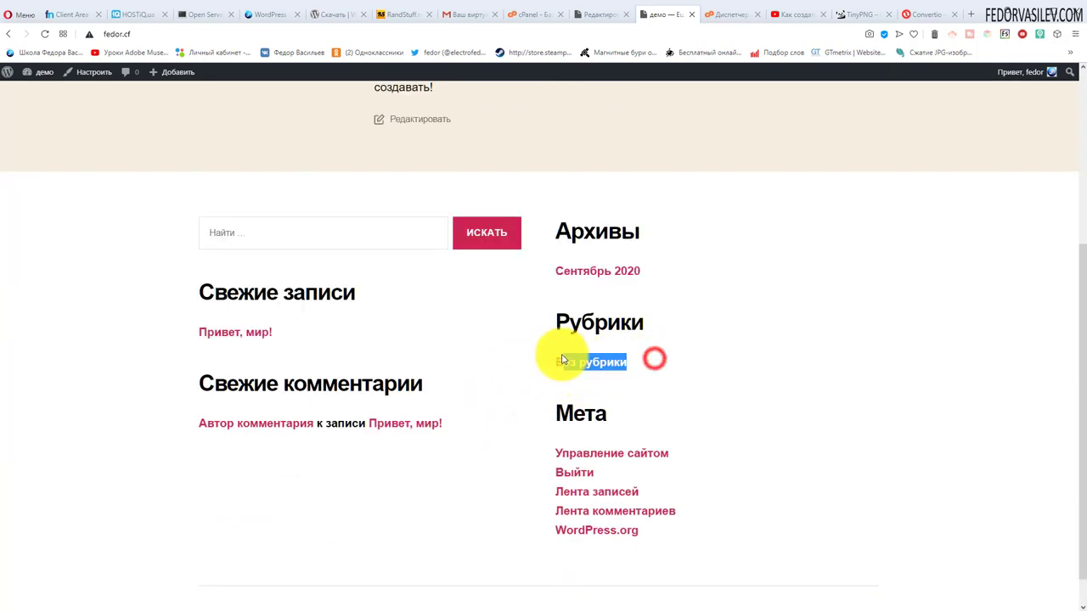
scroll(751, 391, up, 3)
scroll(752, 391, up, 1)
drag(684, 231, 418, 226)
Step: Open the post «Привет, мир!» for editing from the list of all posts and dismiss the welcome guide and options menu
click(605, 18)
click(21, 145)
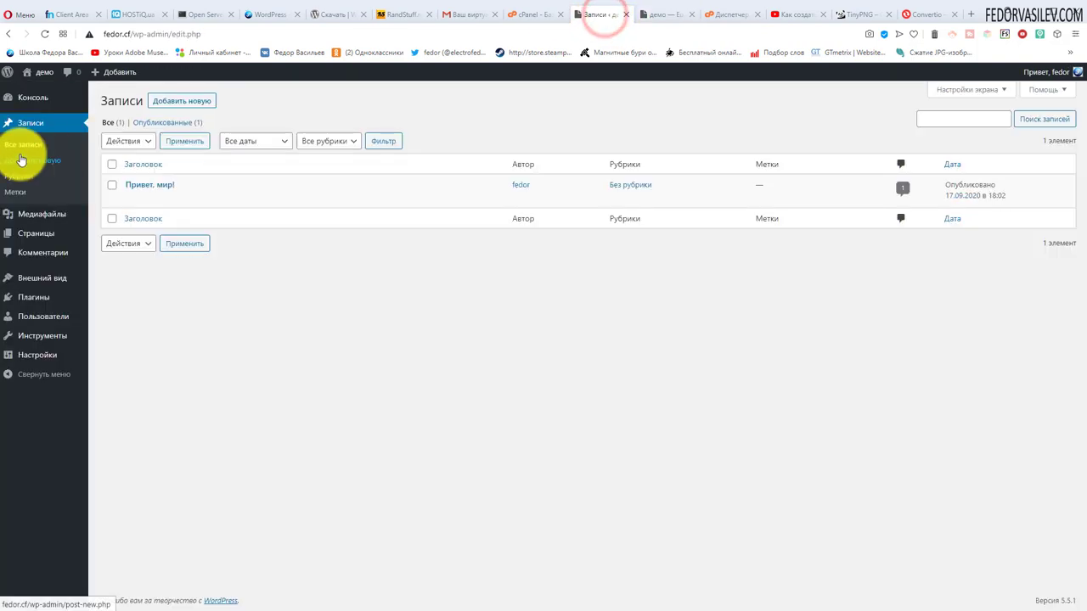
click(162, 184)
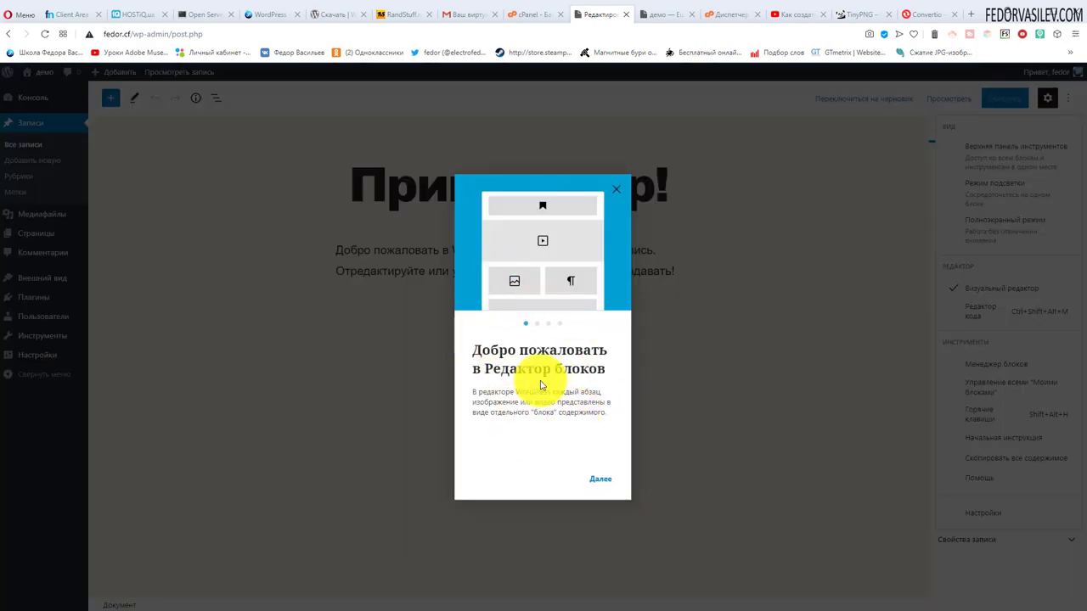
click(617, 190)
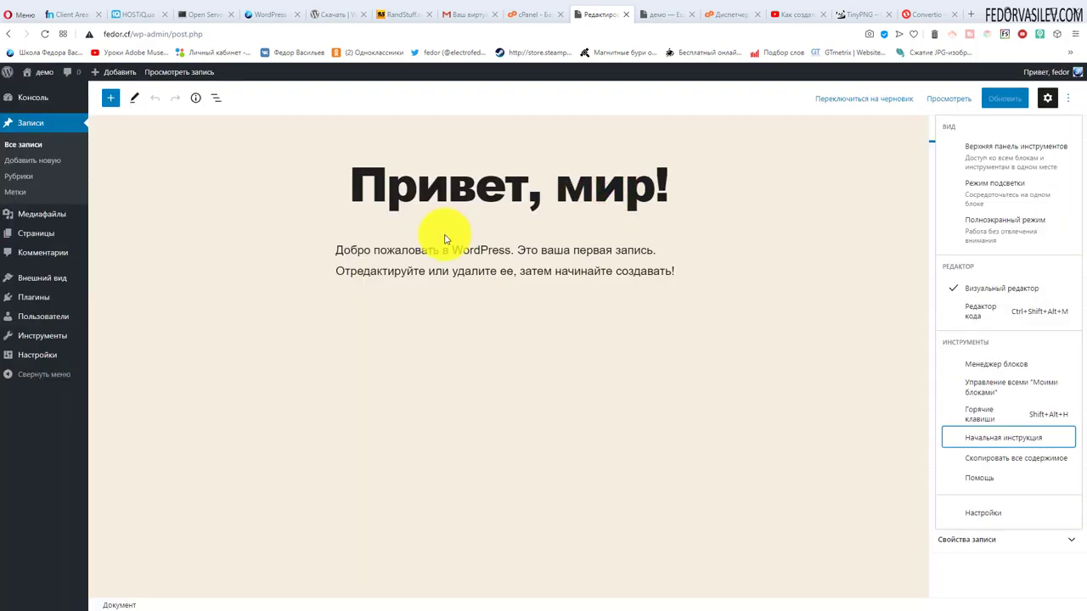
click(921, 343)
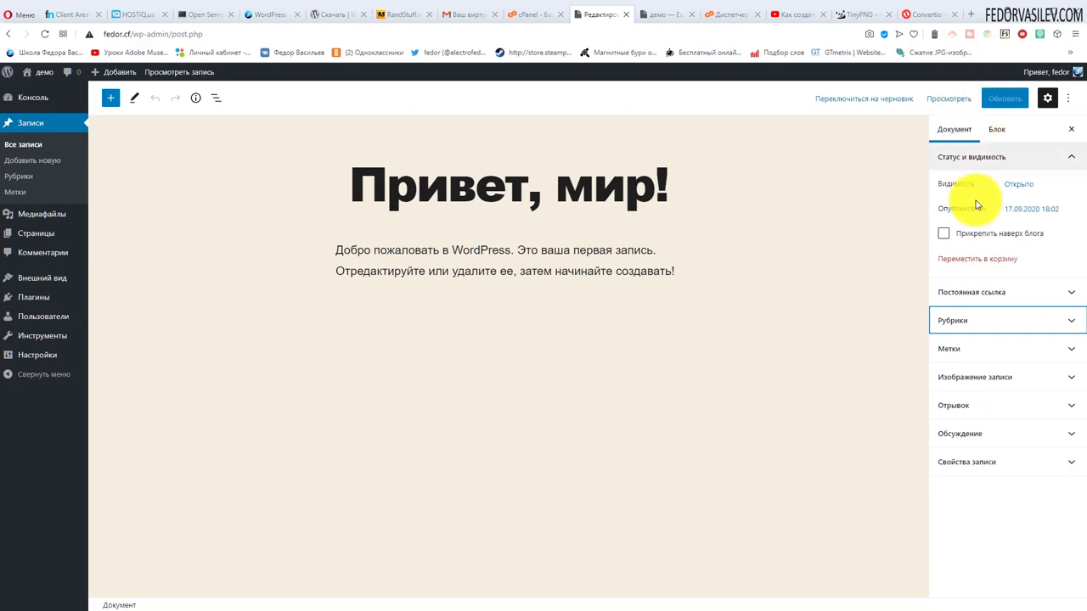
Step: Assign the post to the Joomla and Wordpress categories in addition to «Без рубрики» and update it
click(953, 321)
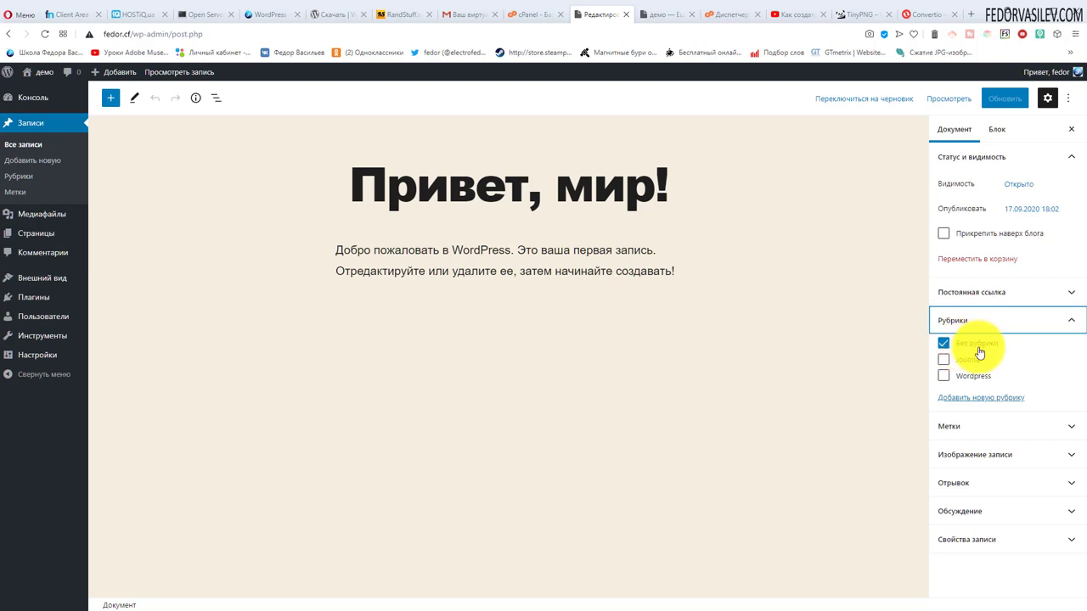
click(942, 359)
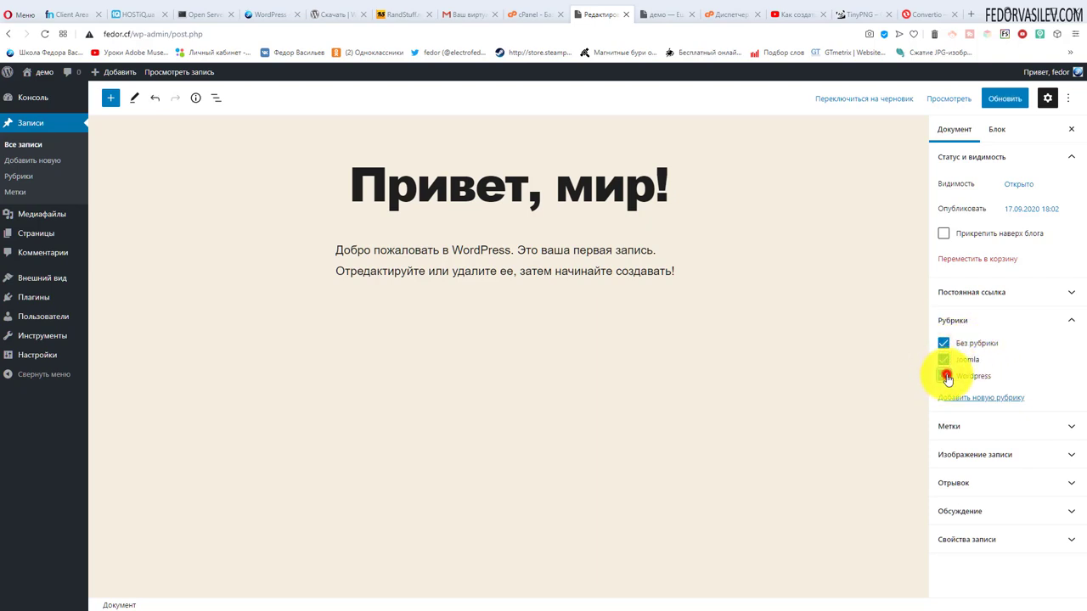
click(945, 376)
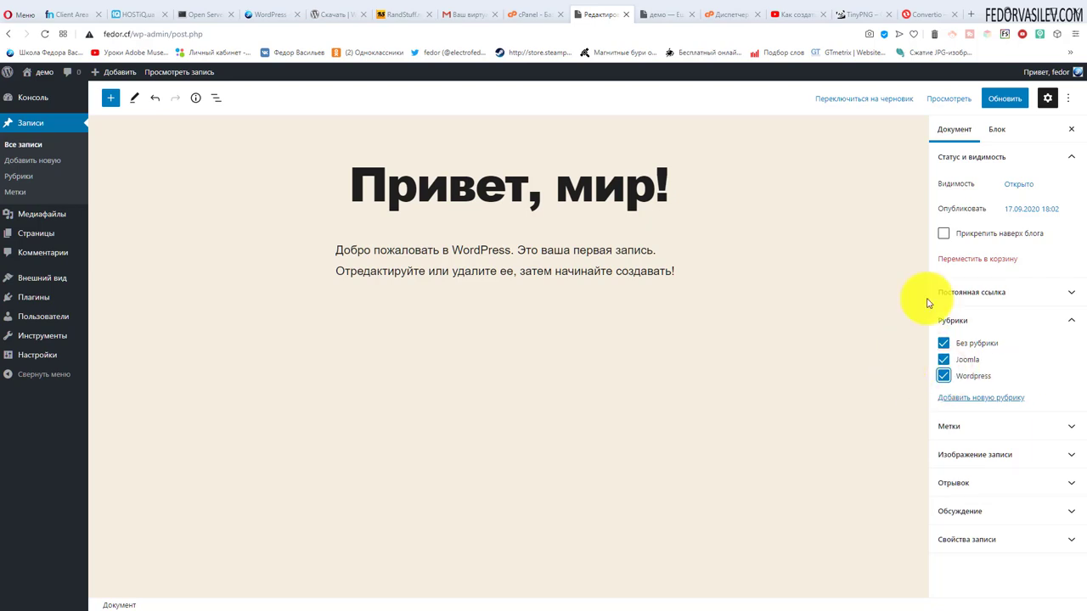
click(998, 104)
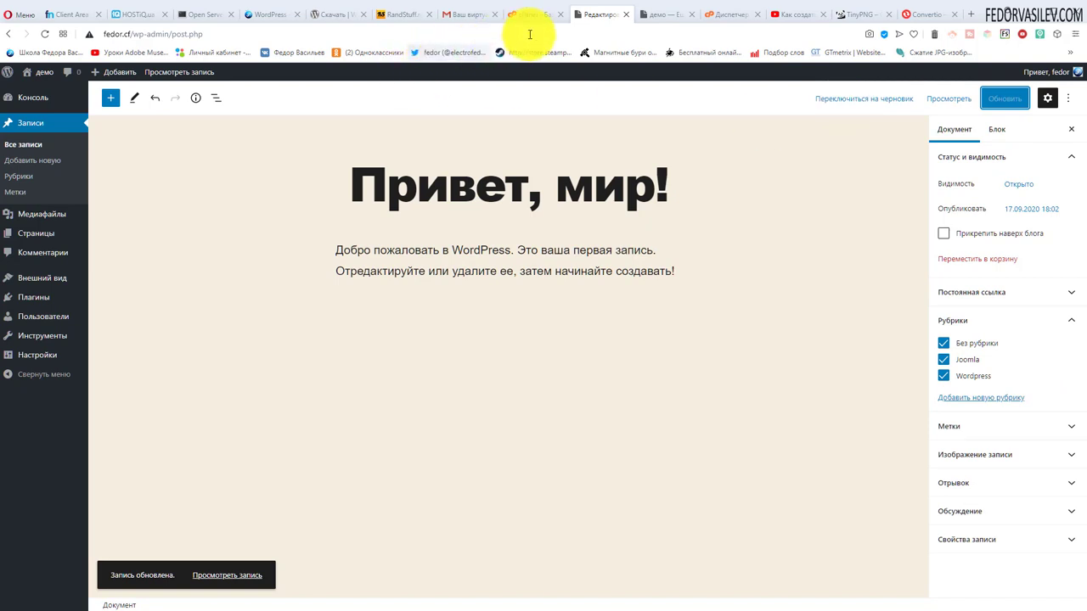
Step: Reload the site's front page and check which categories the «Рубрики» block lists
click(660, 15)
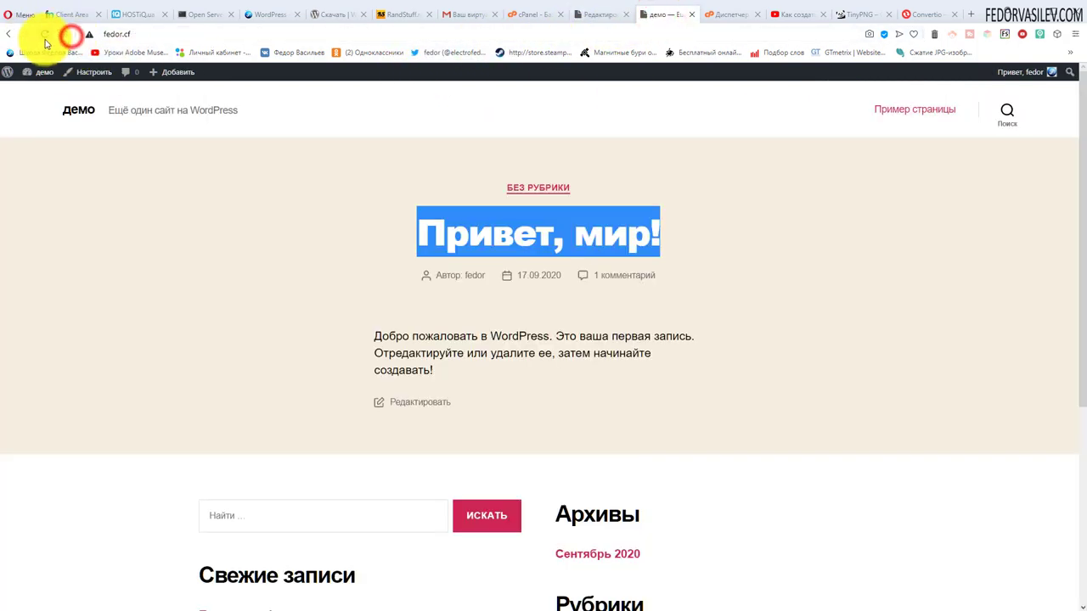
click(45, 34)
scroll(216, 163, down, 5)
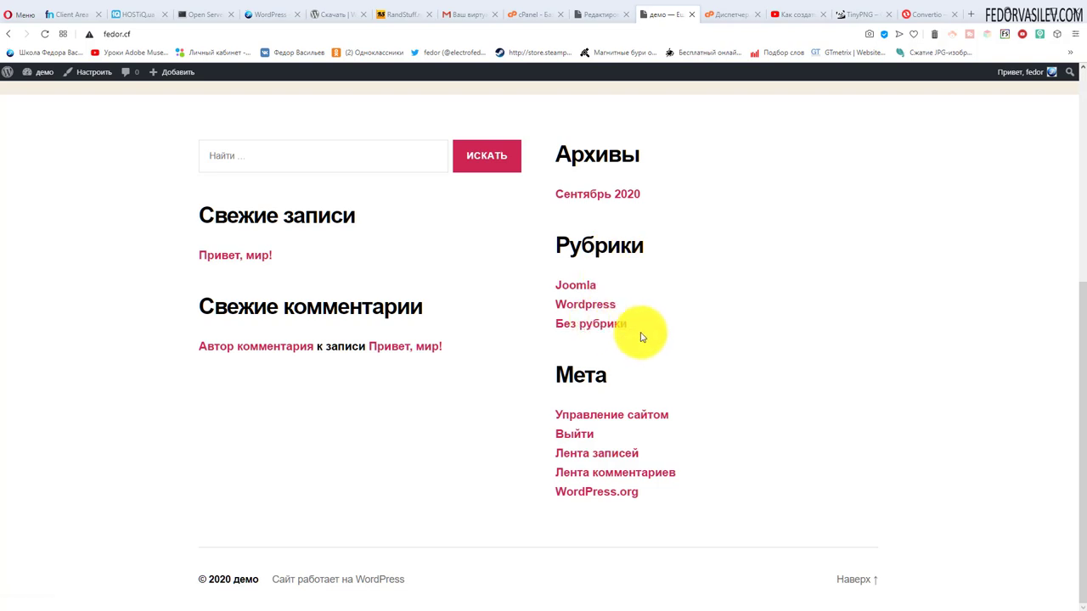
drag(635, 321, 551, 279)
click(679, 331)
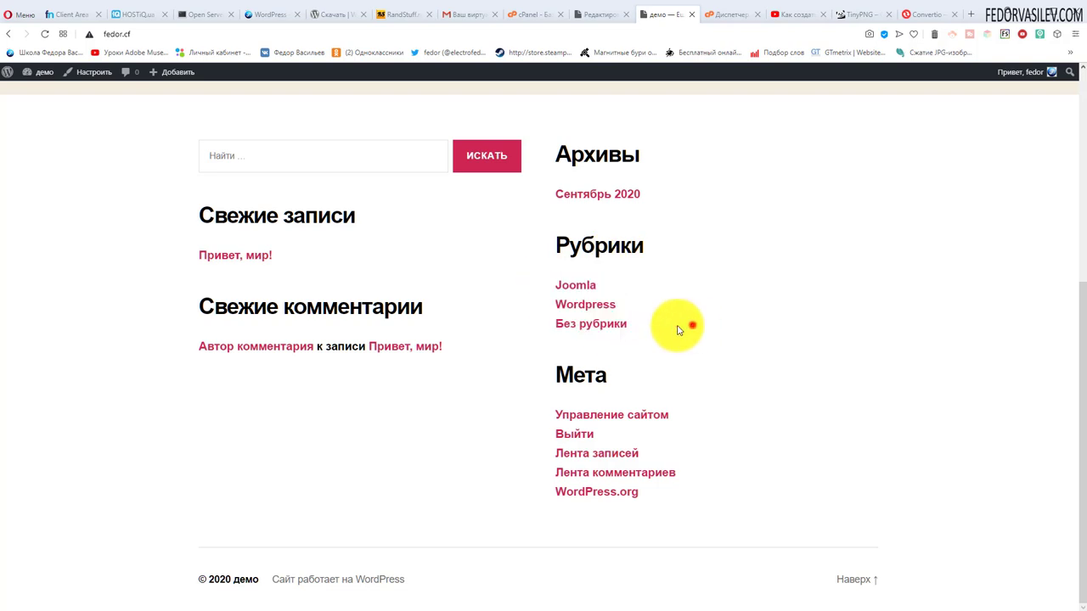
Step: Open the Joomla category page on the site and examine its heading and the category links above the post
click(570, 287)
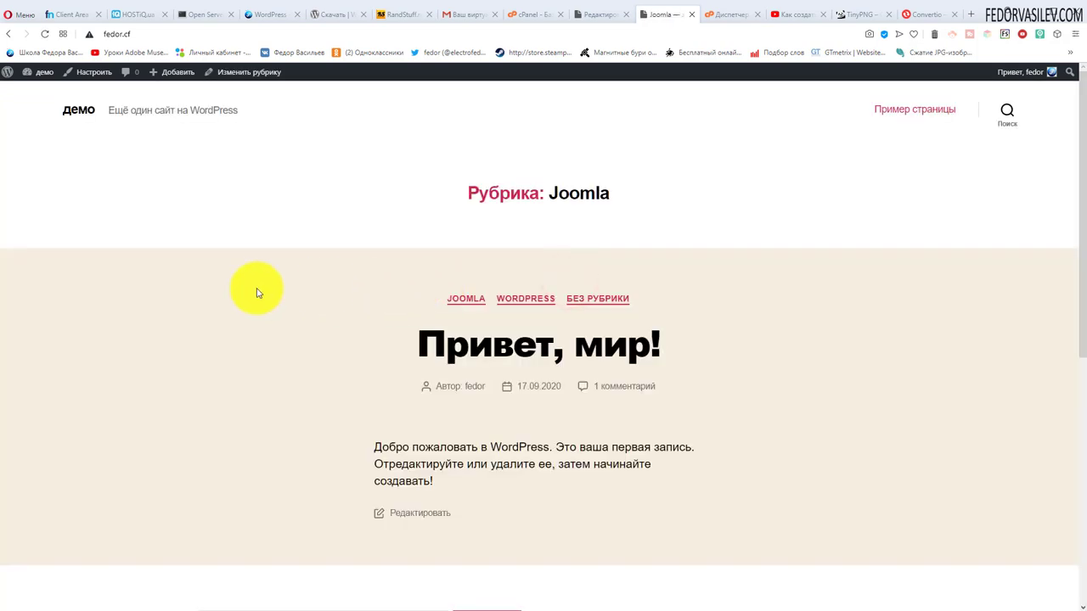
drag(463, 194, 740, 194)
click(740, 194)
scroll(432, 204, down, 3)
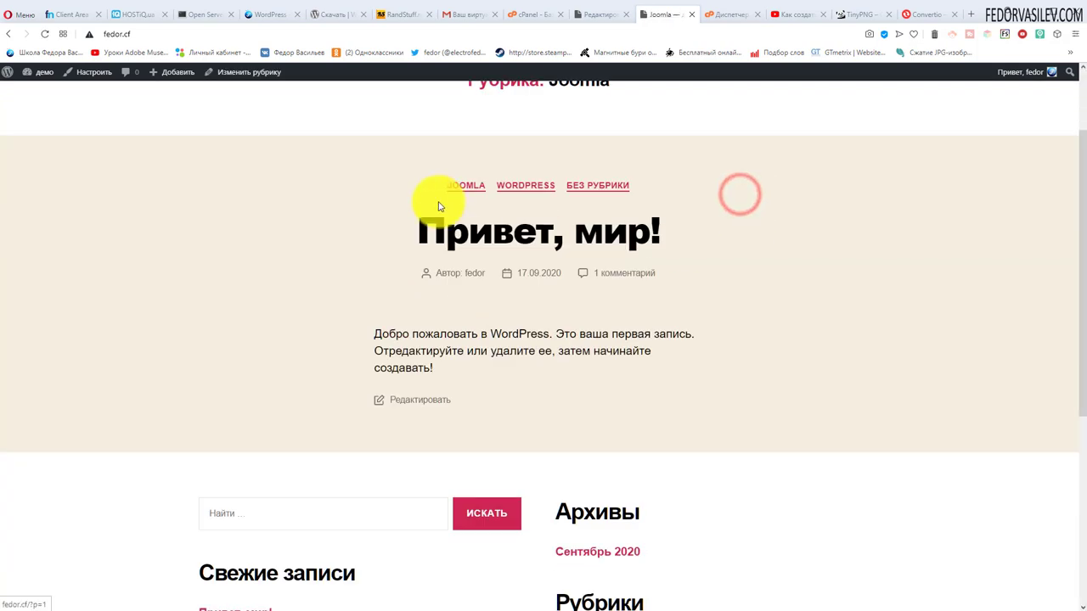
scroll(356, 219, up, 1)
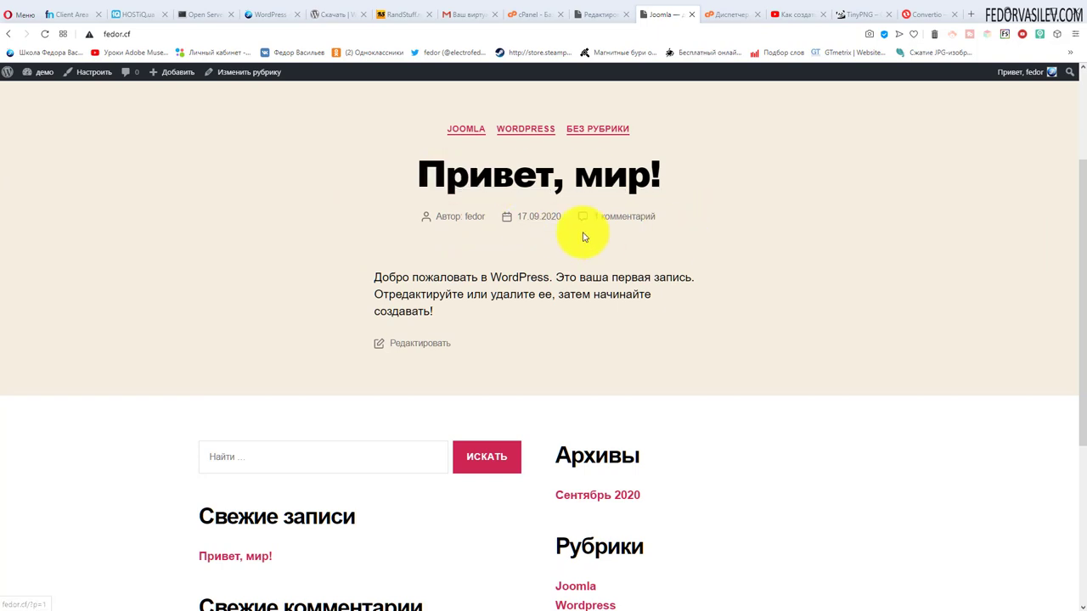
Step: Select everything in the admin list of all posts, view the bulk actions without applying one, and check the post's author
click(596, 17)
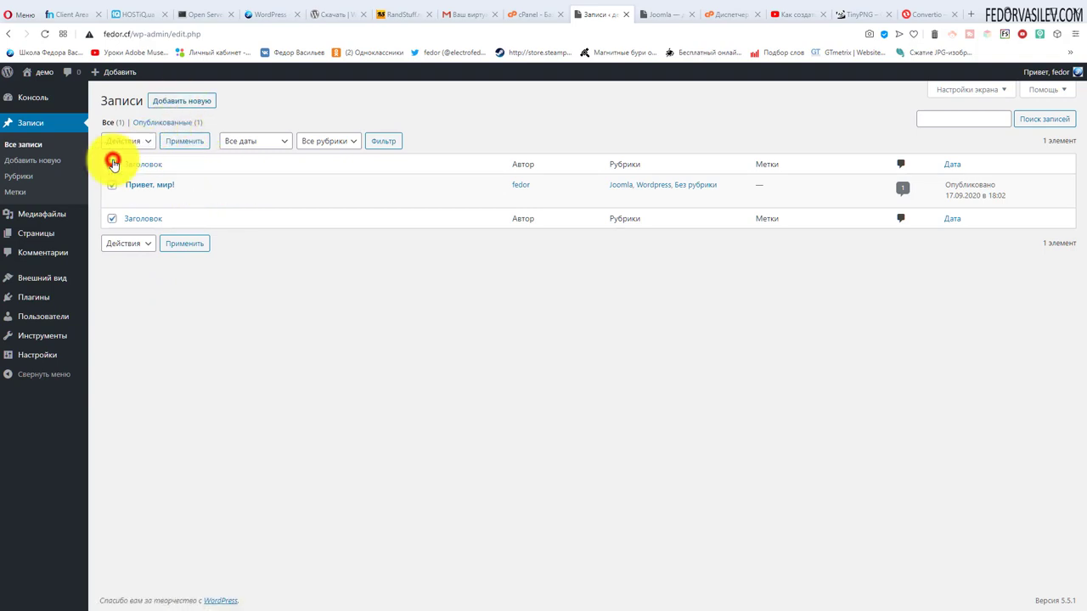
click(125, 141)
click(319, 90)
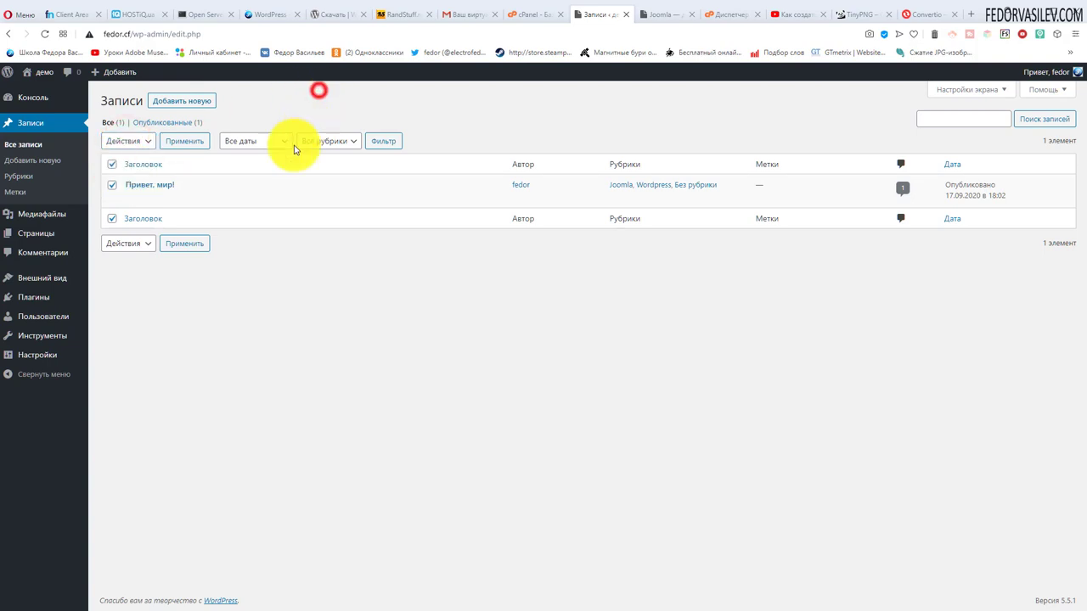
drag(498, 182, 532, 184)
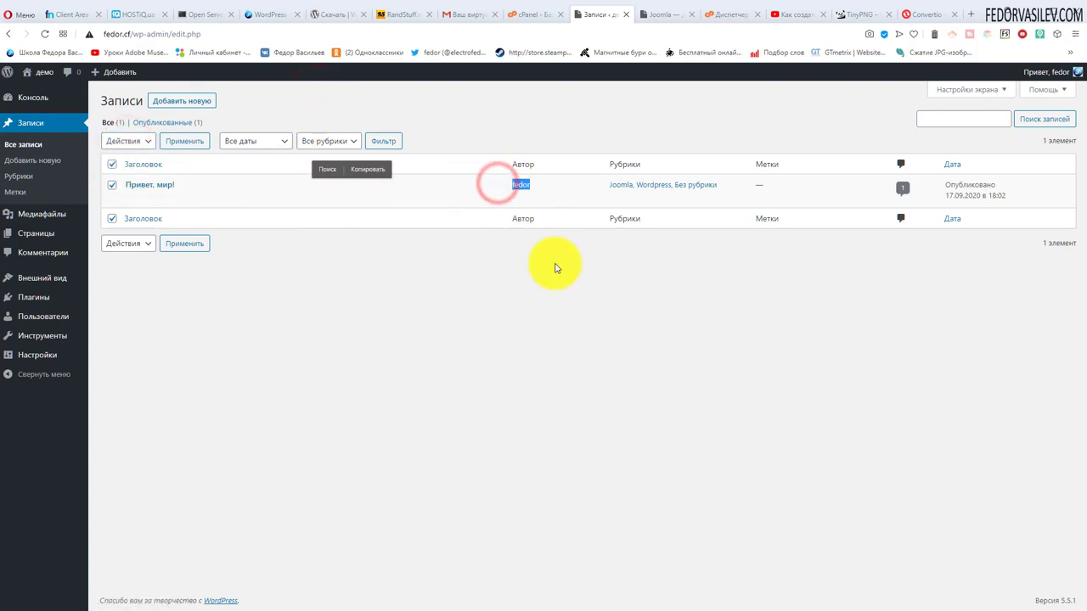
click(556, 268)
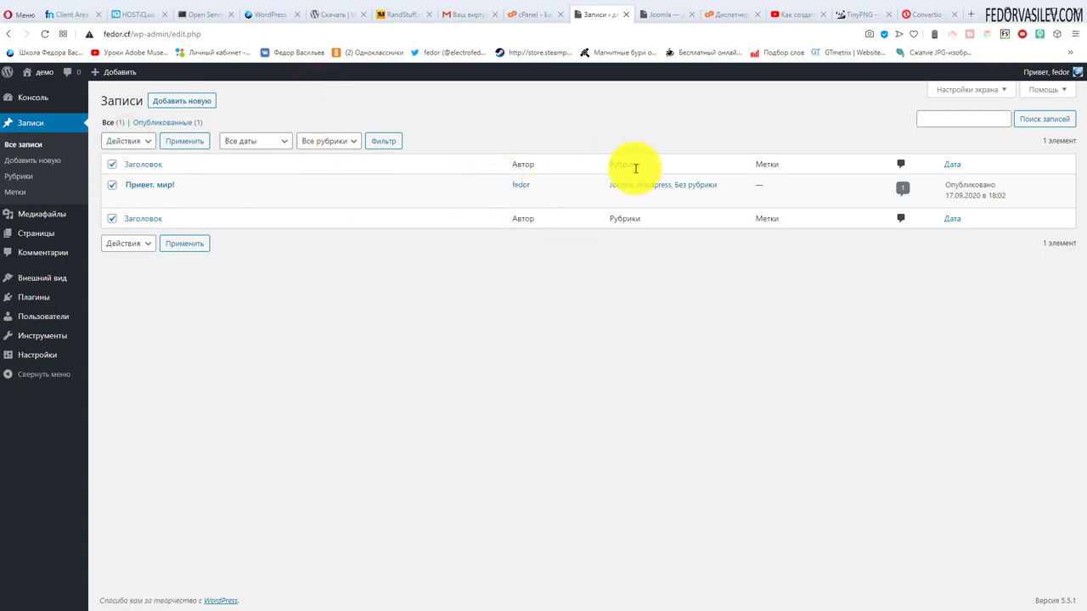
Step: Check the categories and tags columns for the post in the admin list of all posts
drag(728, 185, 619, 178)
click(716, 261)
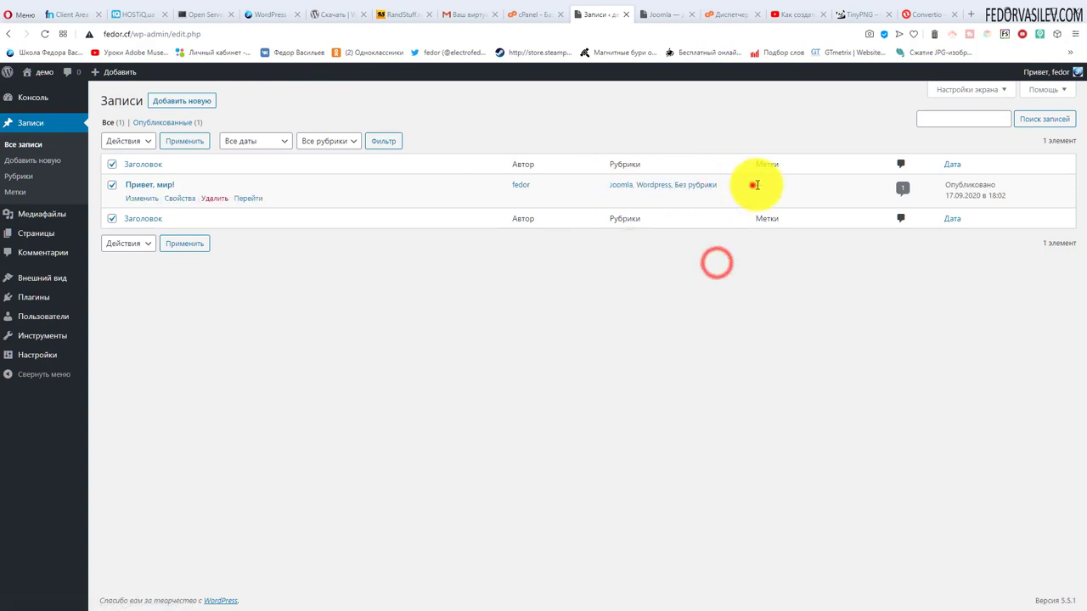
double_click(754, 185)
click(820, 303)
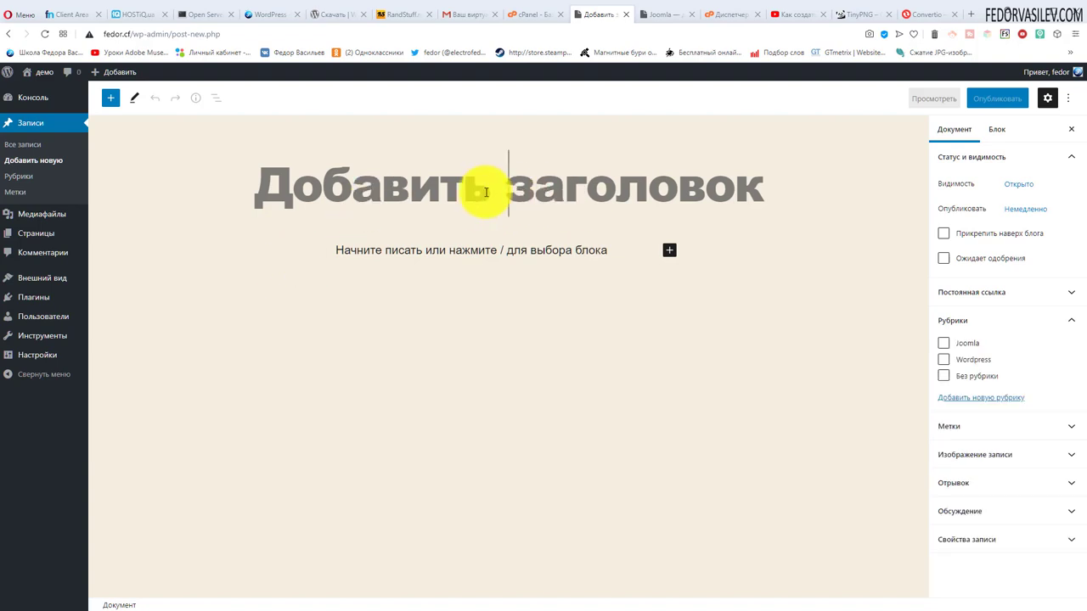
Step: Create a new post titled «Все о Joomla» with the paragraph «Онлайн видео уроки по движку CMS Joomla, плагины, модули, компоненты, шаблоны.»
text(Все о Joomla)
click(513, 244)
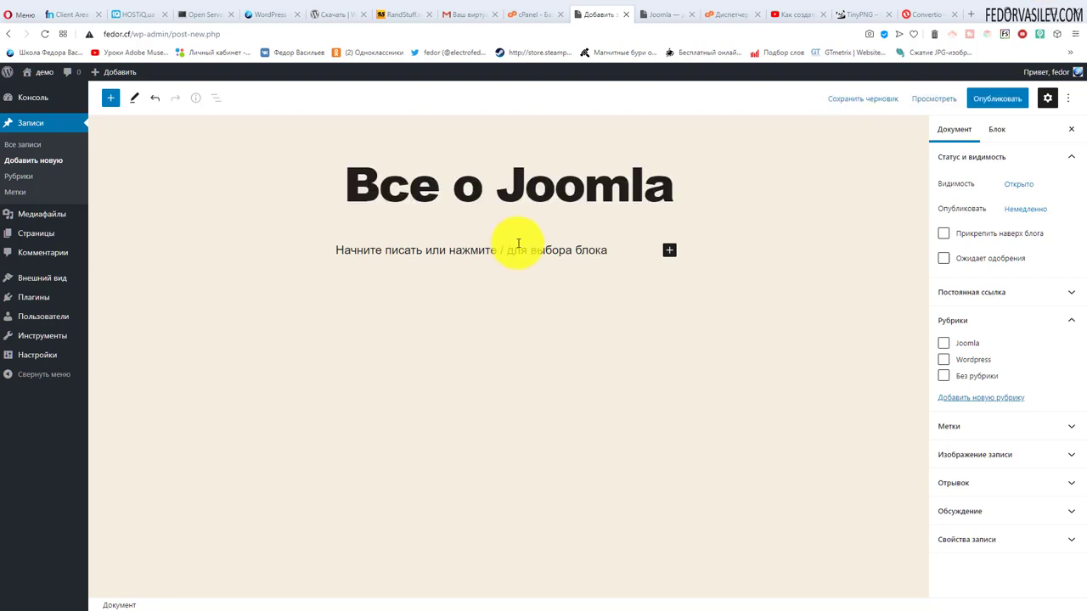
drag(498, 182, 760, 186)
click(760, 186)
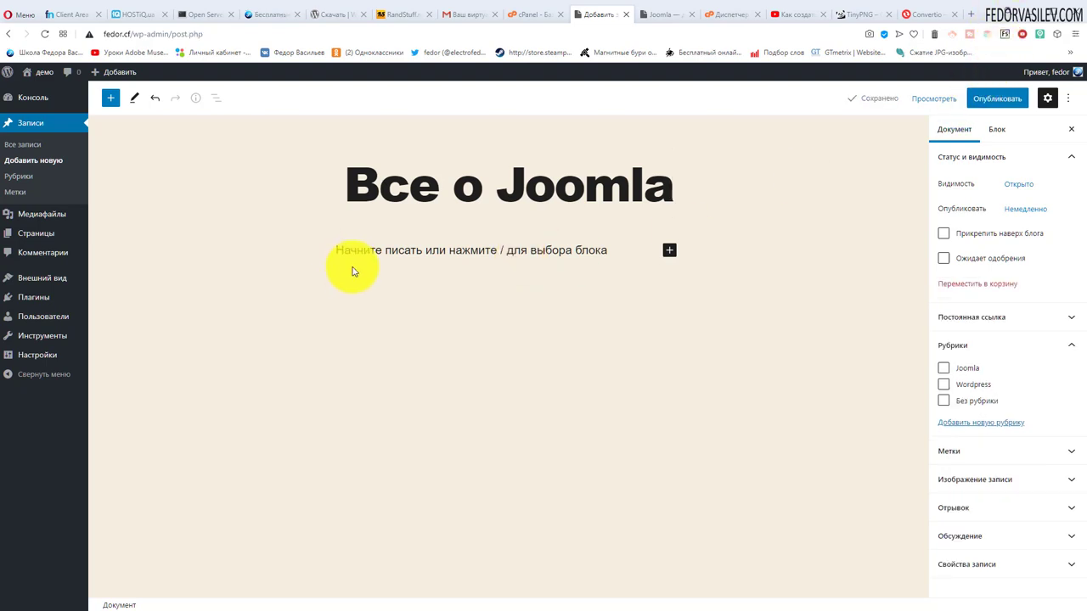
click(532, 253)
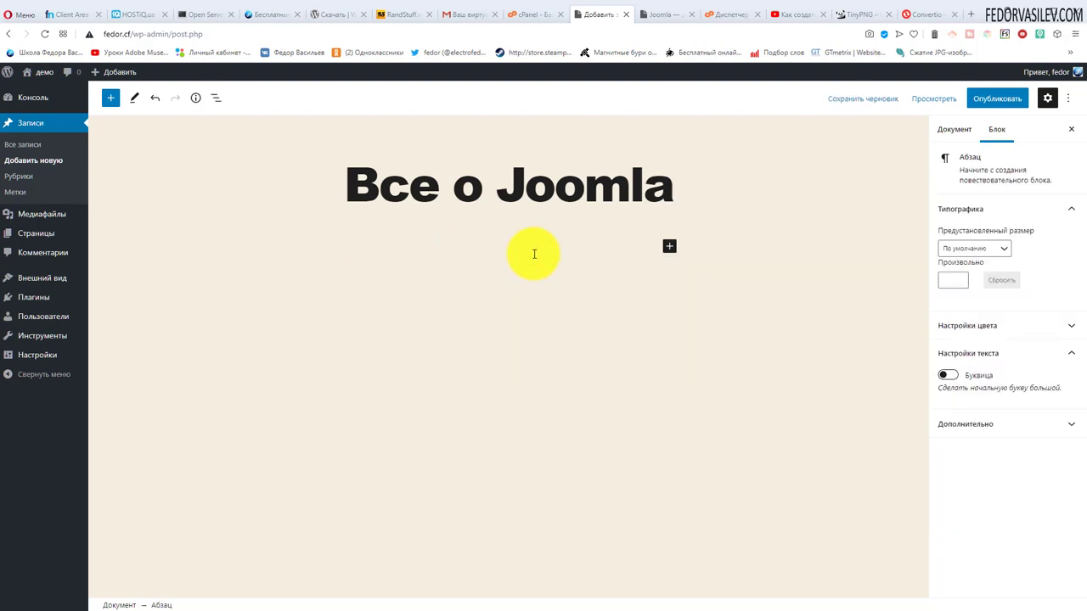
text(Онлайн видео уроки по движку CMS Joomla, плагины, модули, компоненты, шаблоны.)
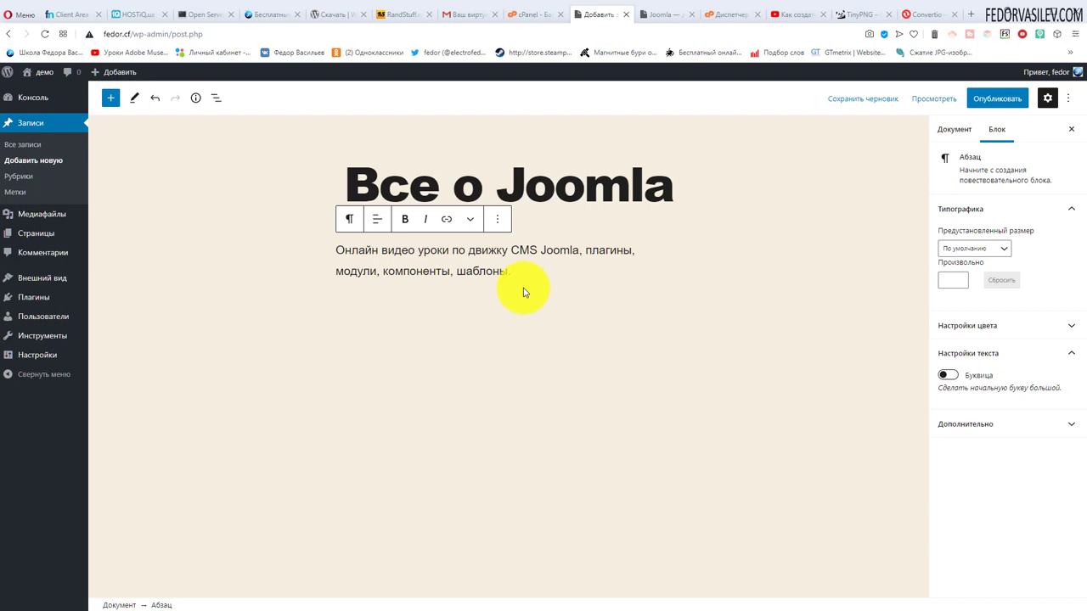
Step: Add an image block below the post's paragraph and fill it with konstruktor_form_na_joomla.png from the media library
click(111, 100)
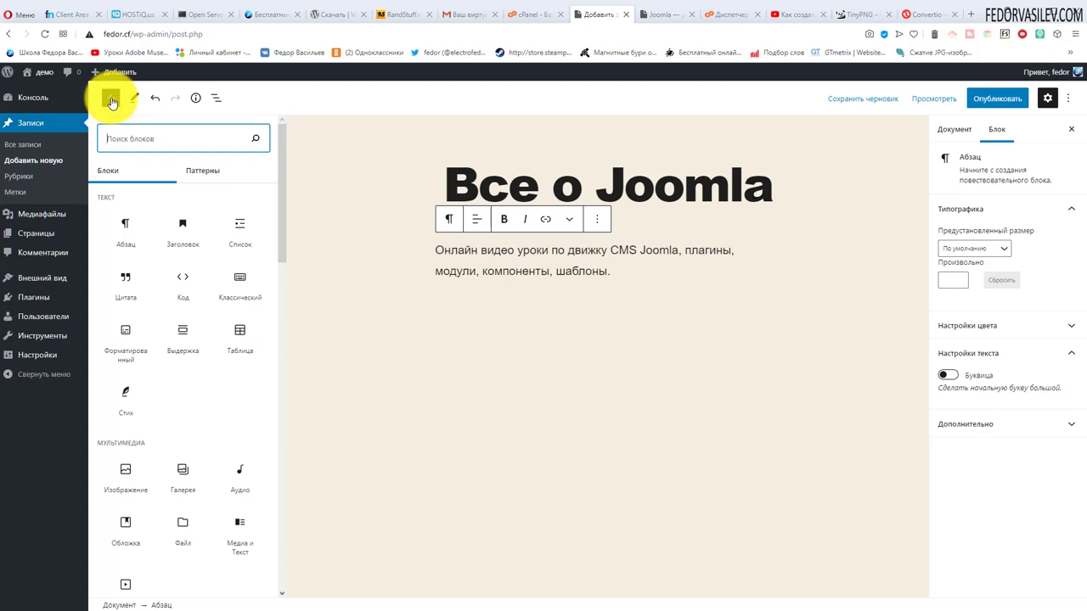
scroll(165, 468, down, 5)
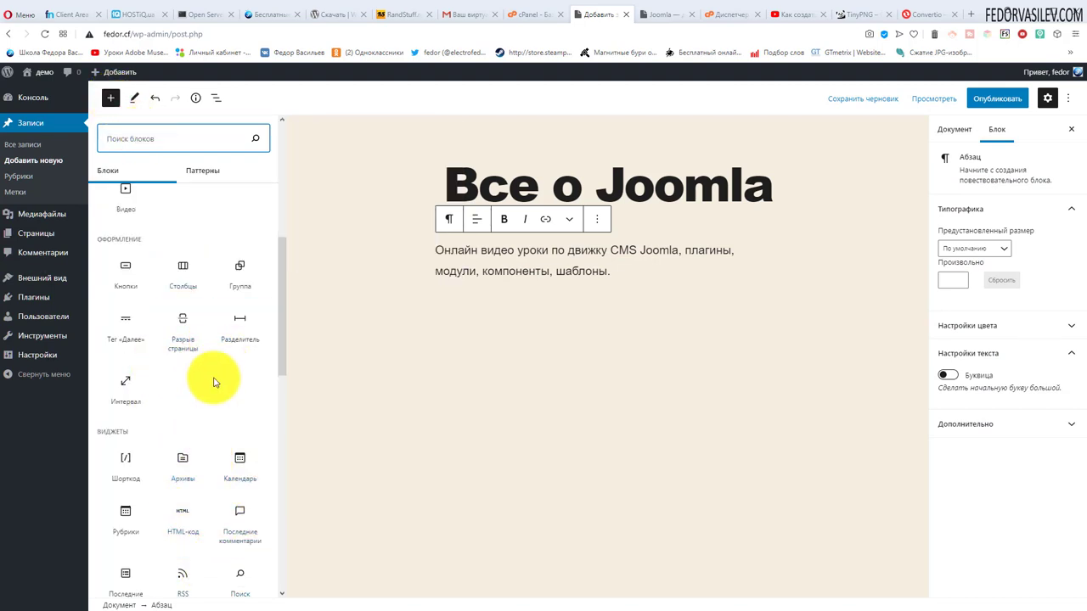
scroll(210, 385, up, 3)
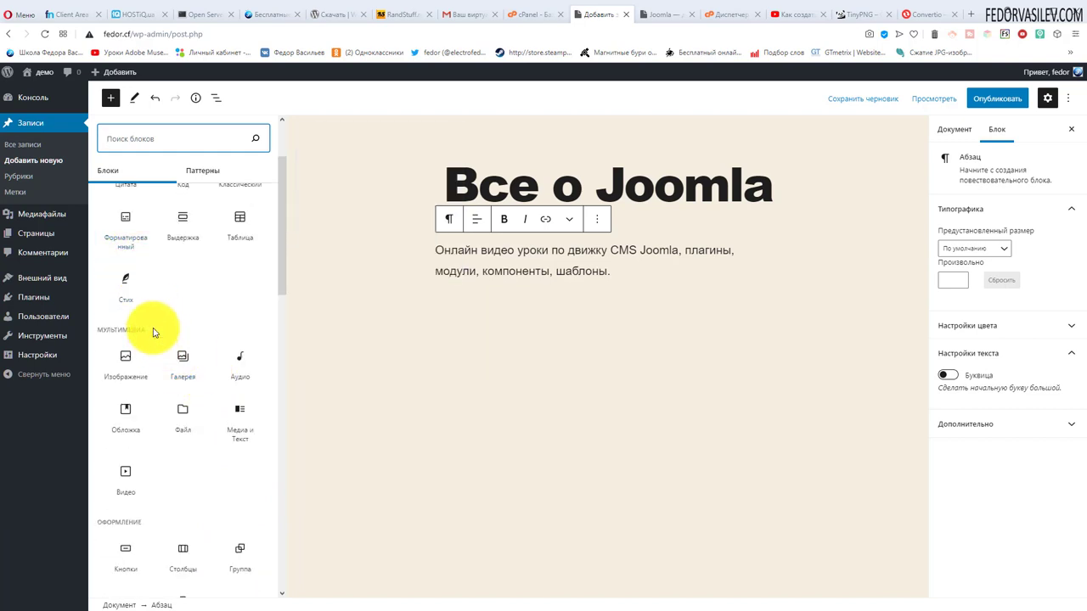
click(122, 367)
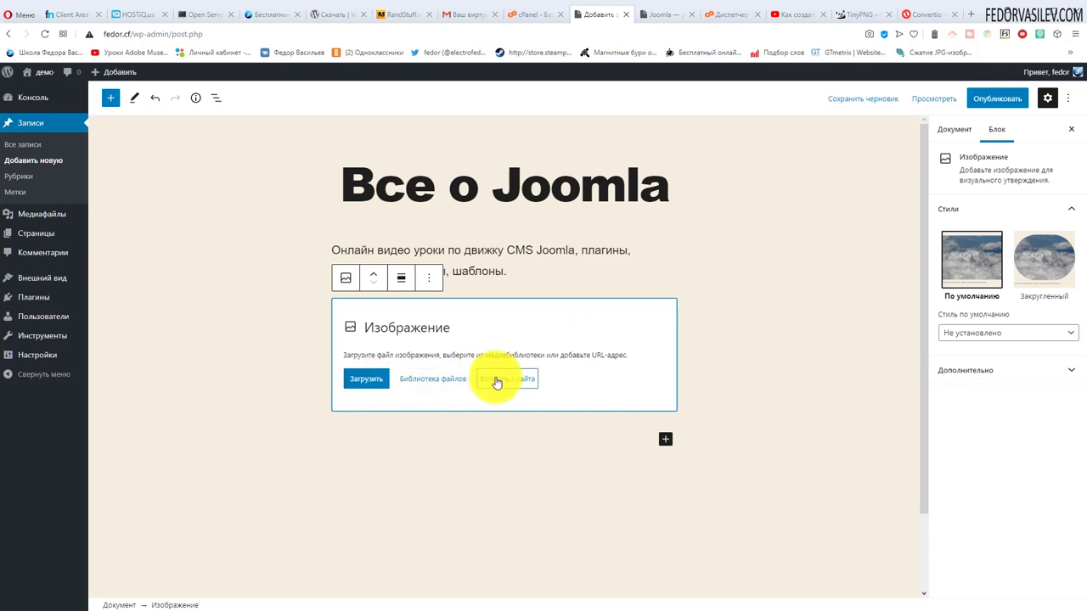
click(413, 382)
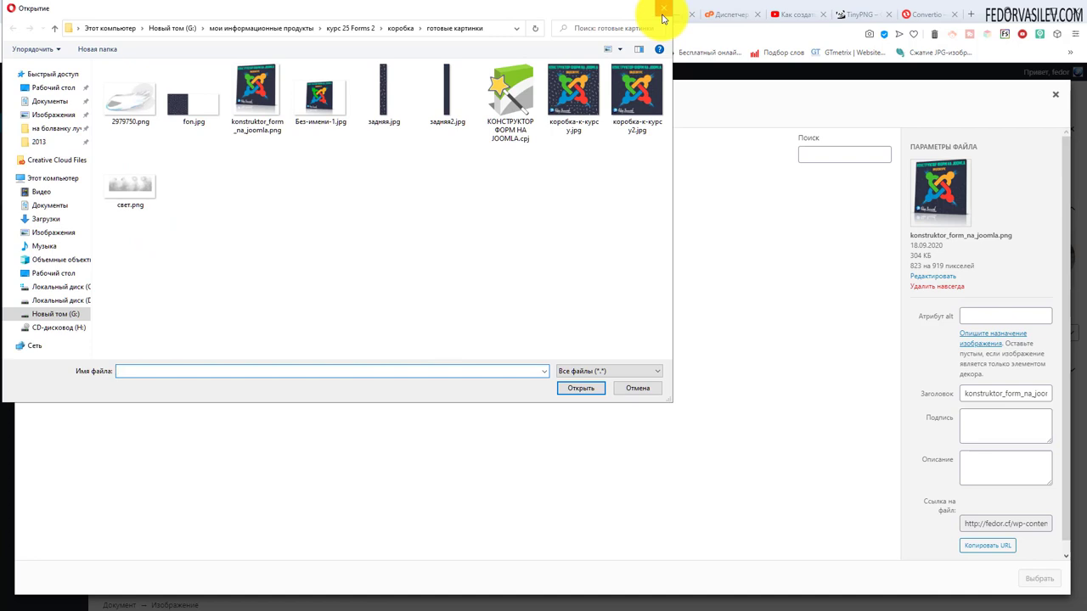
click(662, 17)
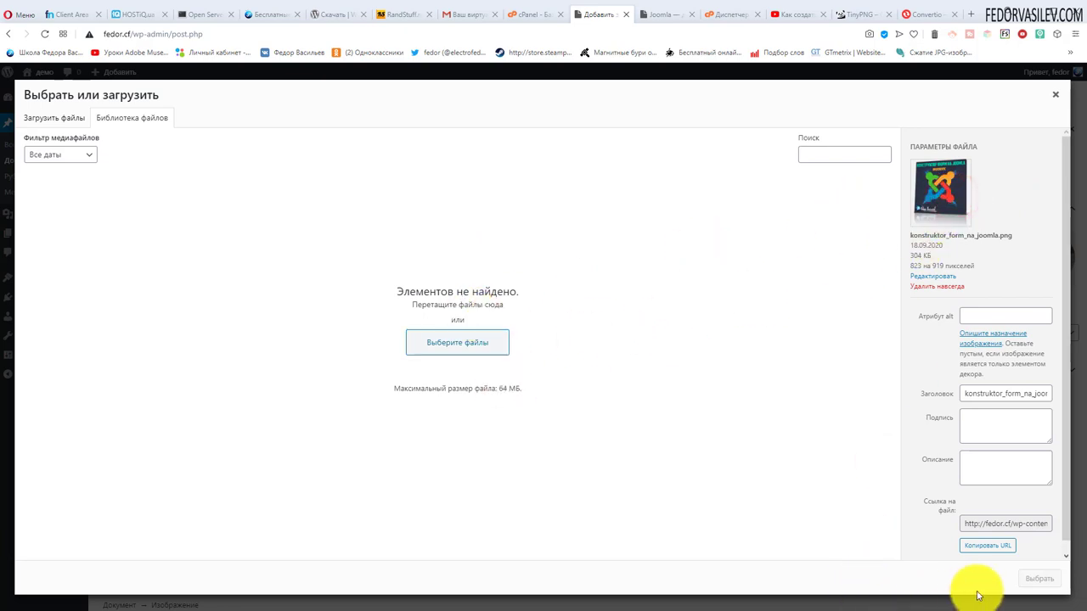
click(1036, 584)
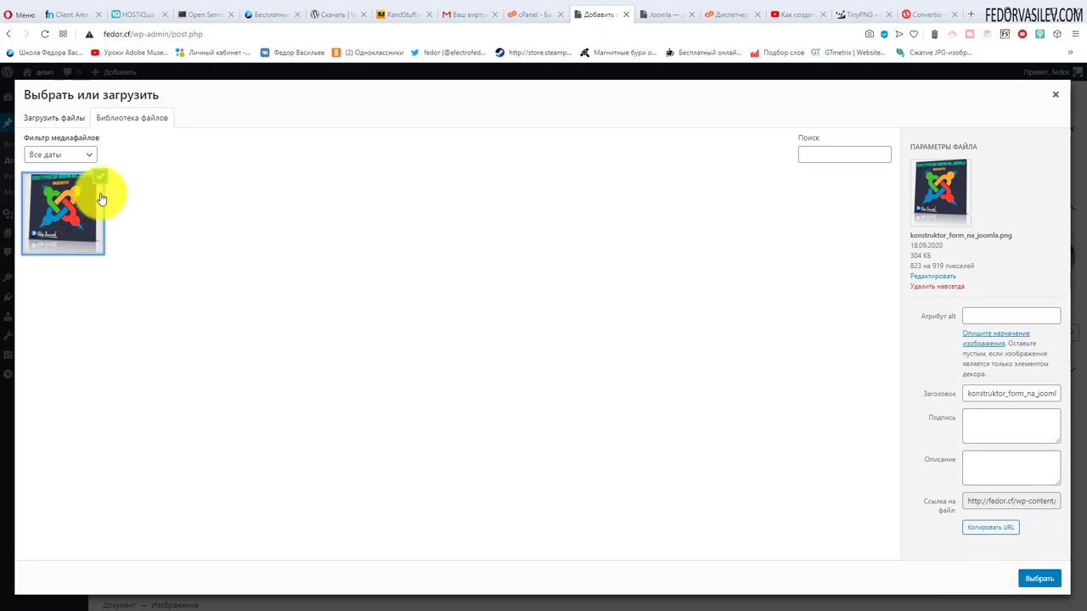
click(1034, 581)
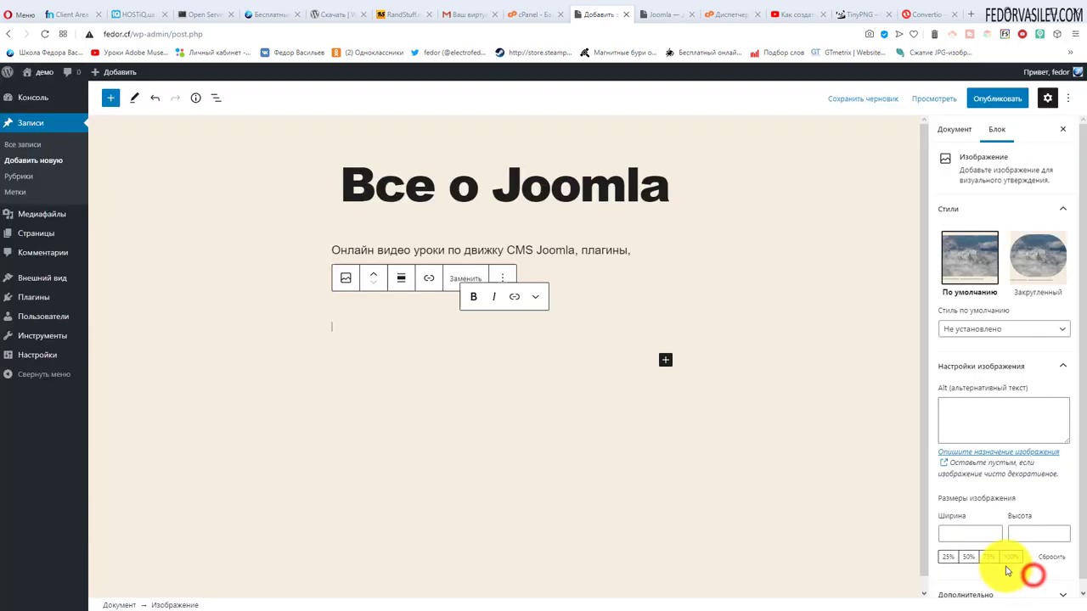
Step: Look over the inserted image and publish the «Все о Joomla» post with the default visibility and publishing time
scroll(461, 347, down, 2)
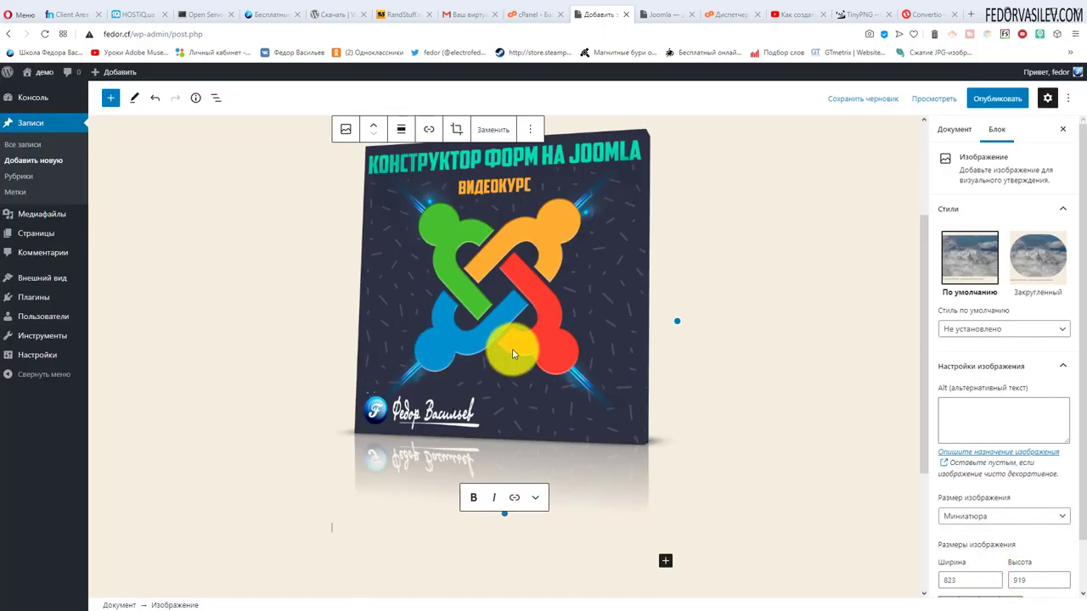
scroll(461, 333, up, 2)
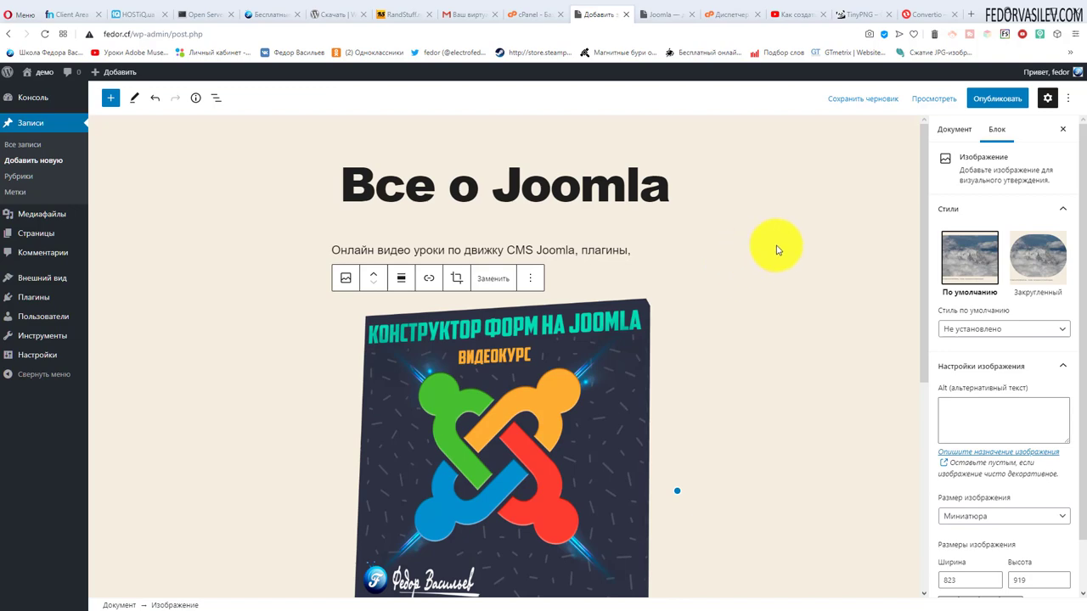
scroll(768, 252, down, 3)
click(994, 99)
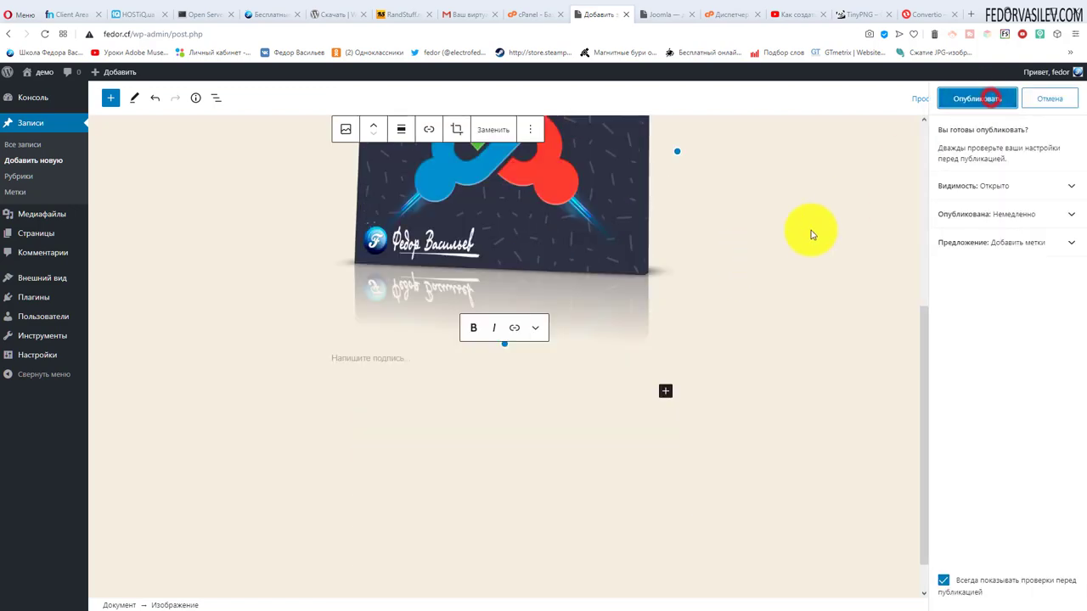
click(977, 99)
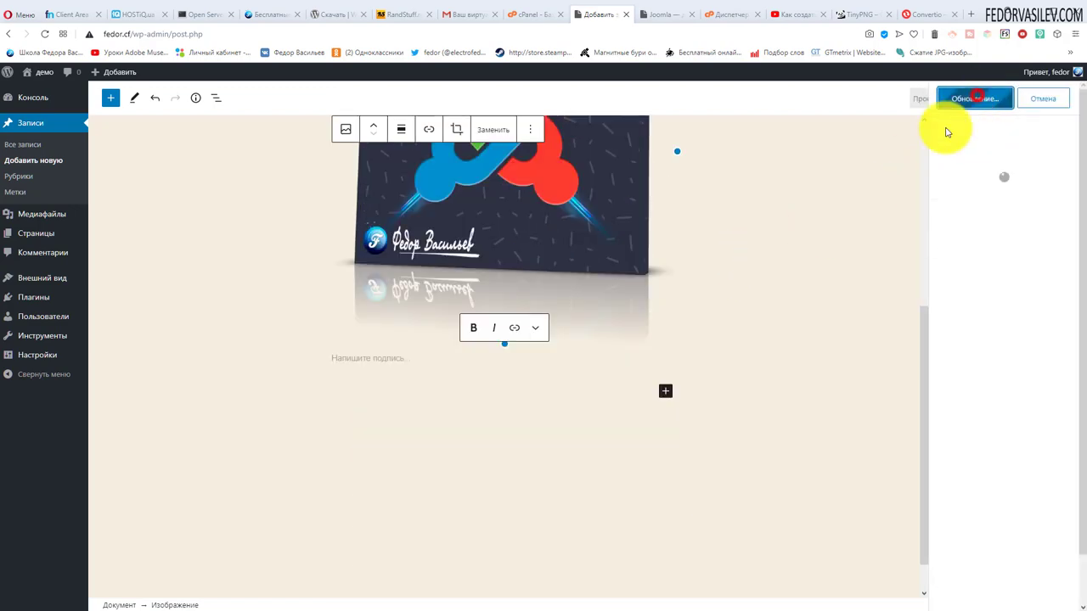
Step: Reload the open site page, check the recent posts, and open the Joomla category to look for the new post
click(660, 17)
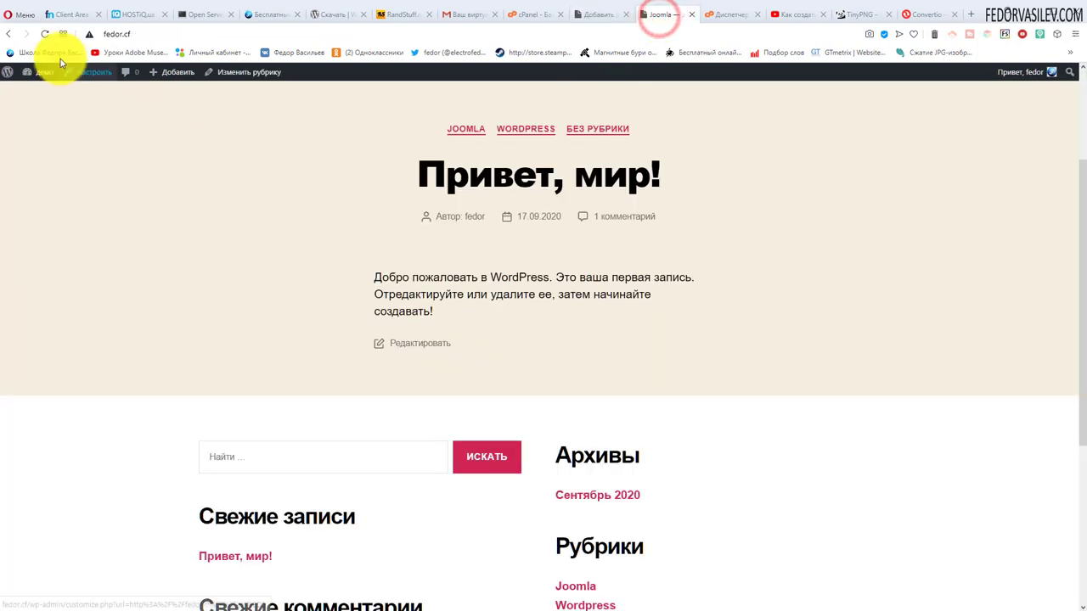
click(45, 34)
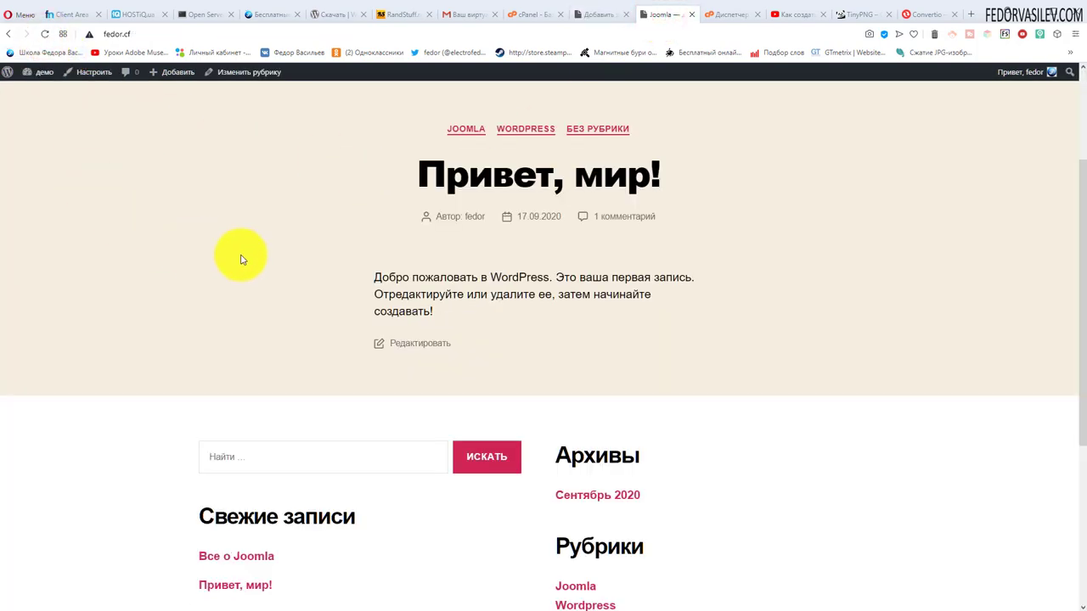
scroll(240, 258, down, 4)
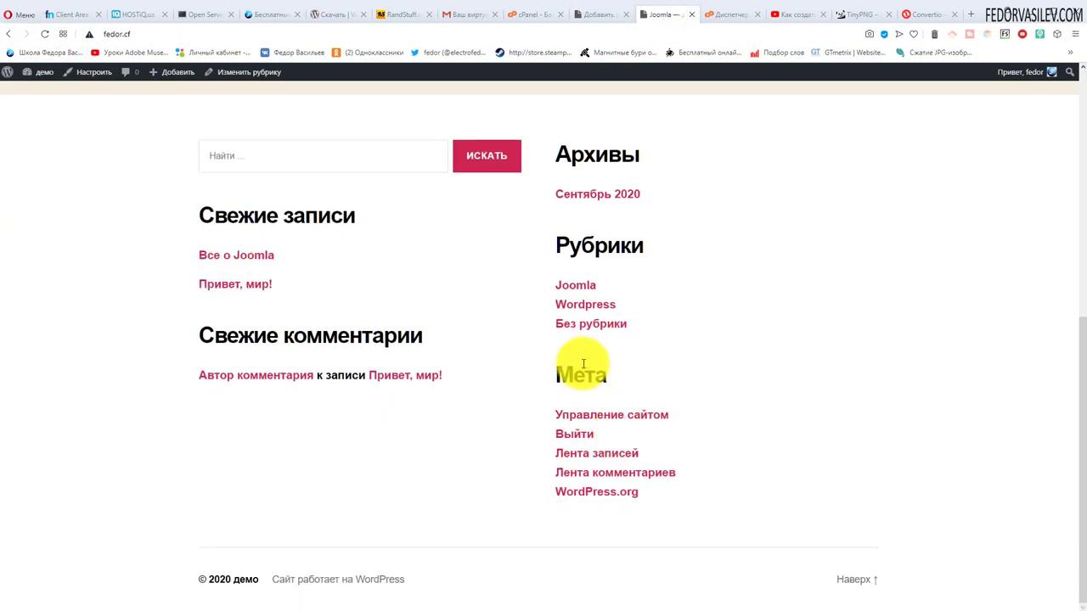
click(576, 285)
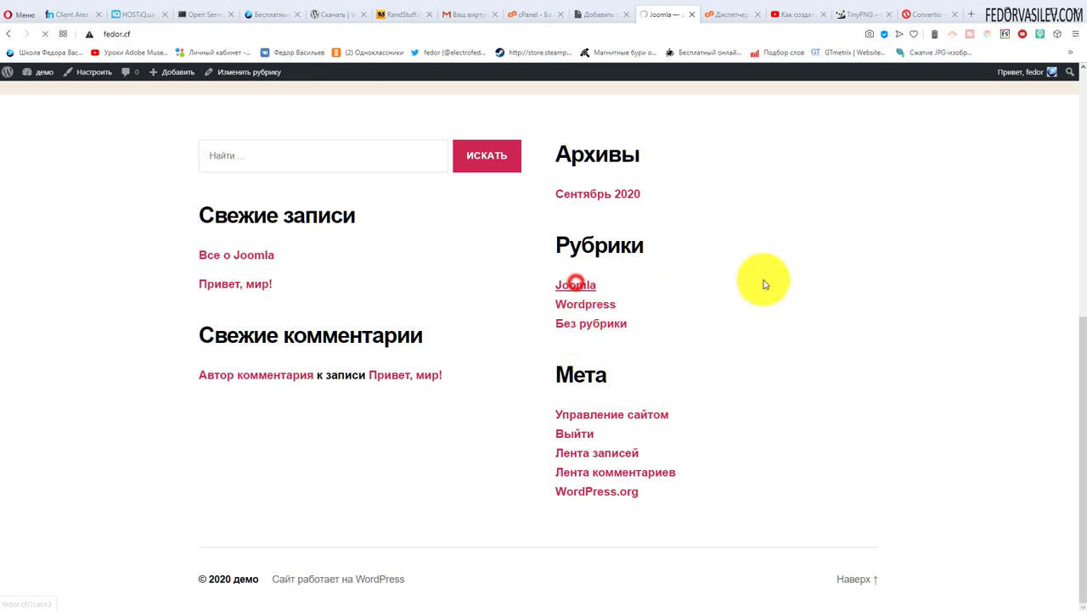
scroll(766, 287, down, 6)
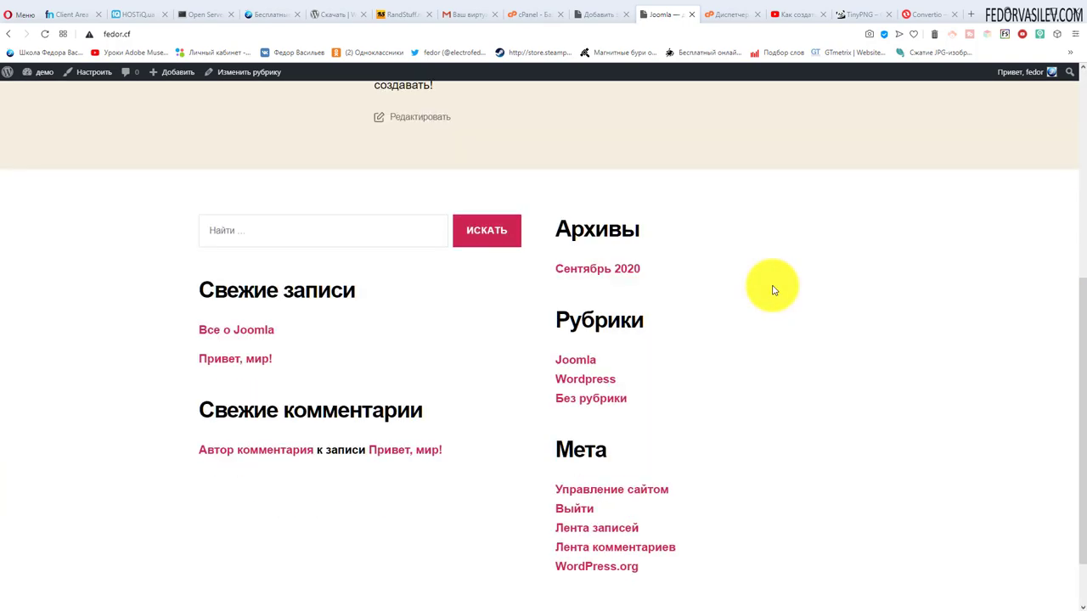
scroll(773, 291, up, 10)
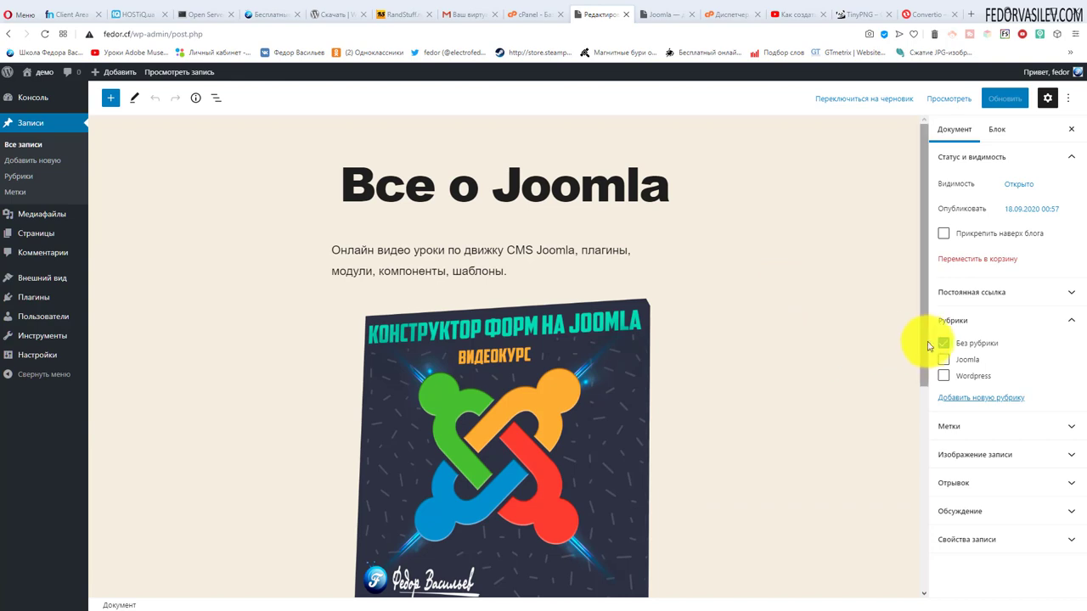
Step: Replace the «Без рубрики» category of the «Все о Joomla» post with Joomla and update the post
click(943, 343)
click(943, 359)
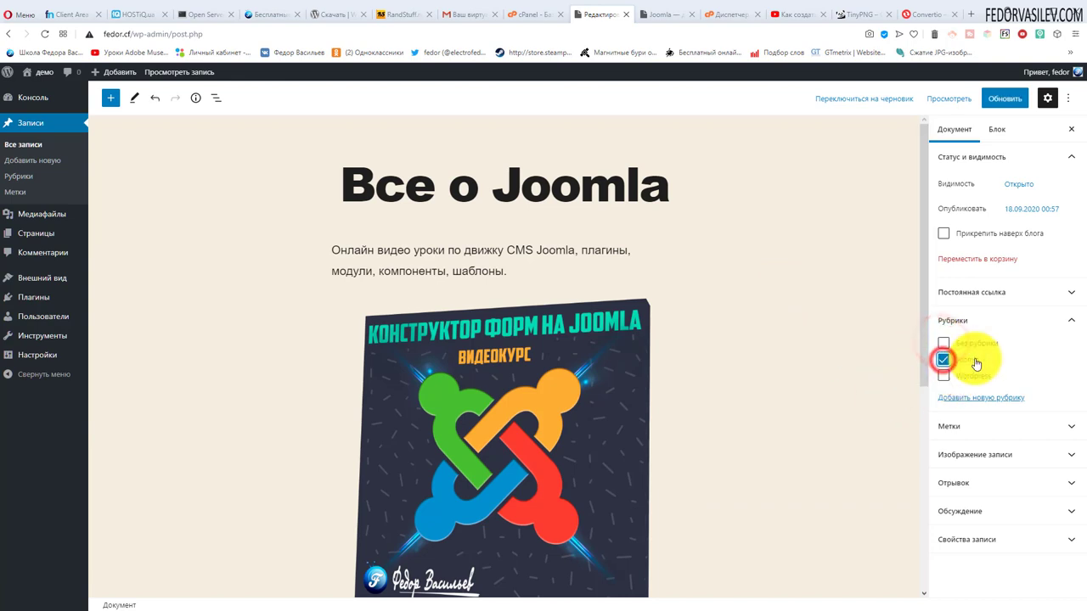
click(999, 99)
Step: Open the site's front page and examine how the «Все о Joomla» and «Привет, мир!» posts are displayed
click(660, 17)
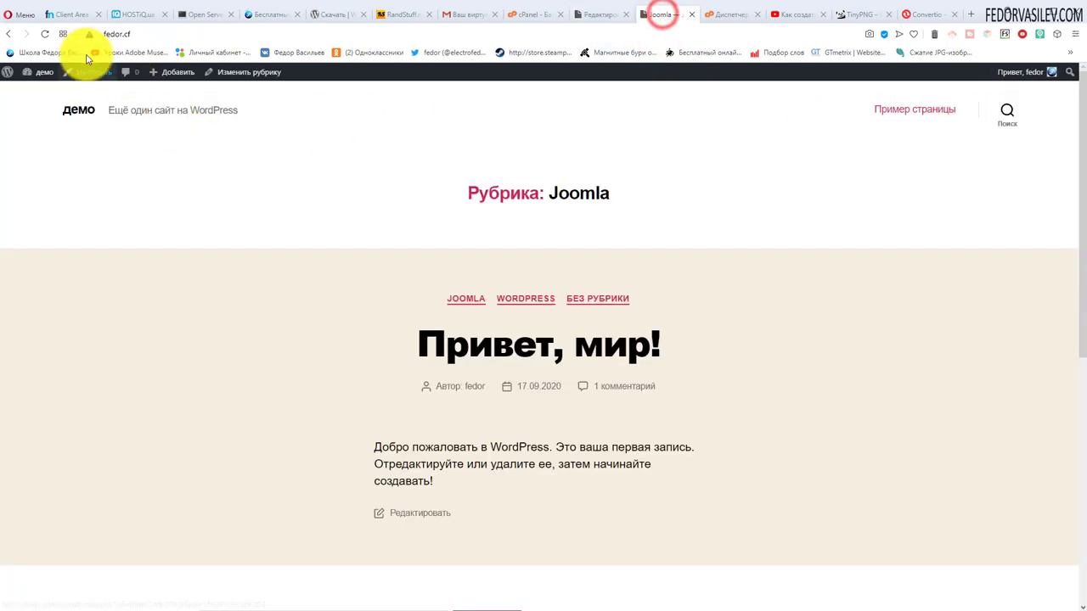
click(75, 113)
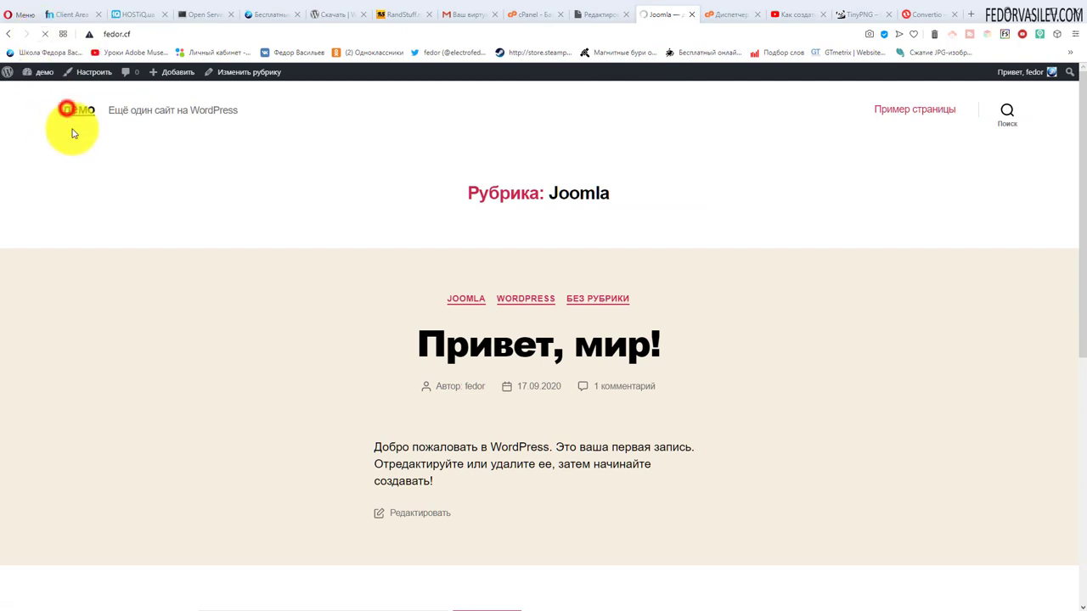
scroll(254, 235, down, 2)
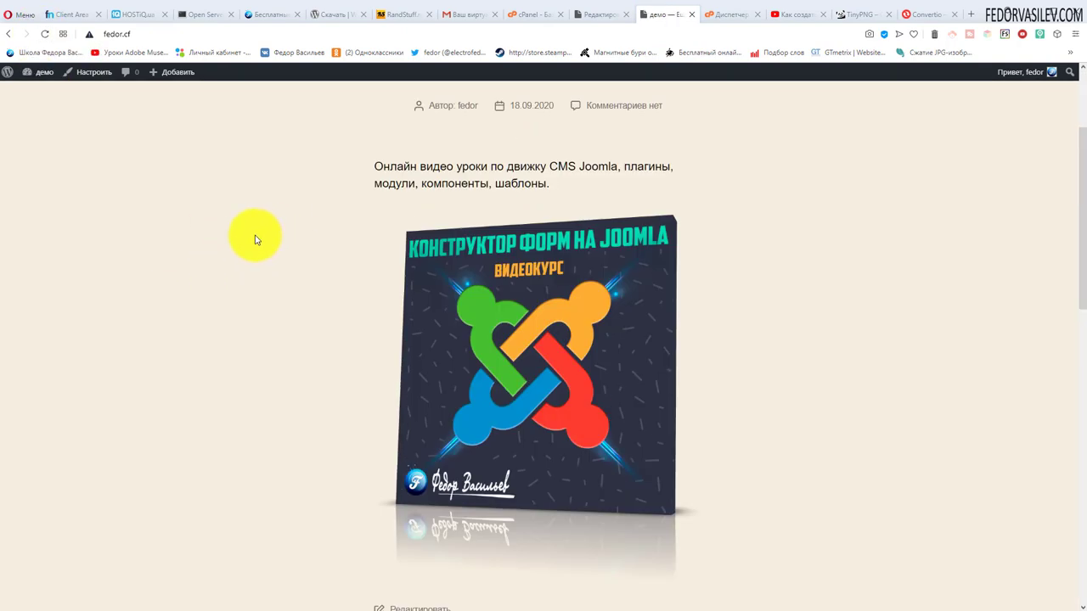
scroll(486, 356, down, 3)
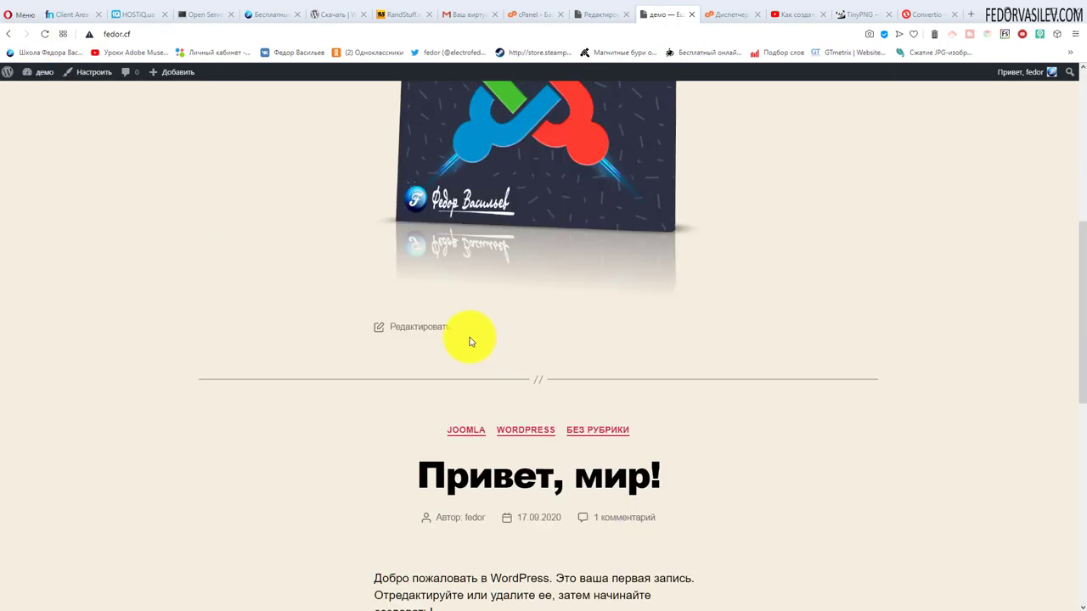
scroll(442, 327, down, 4)
scroll(396, 287, up, 2)
drag(395, 256, 609, 377)
Step: Open the Joomla category page on the site and check which posts it lists
scroll(807, 344, down, 5)
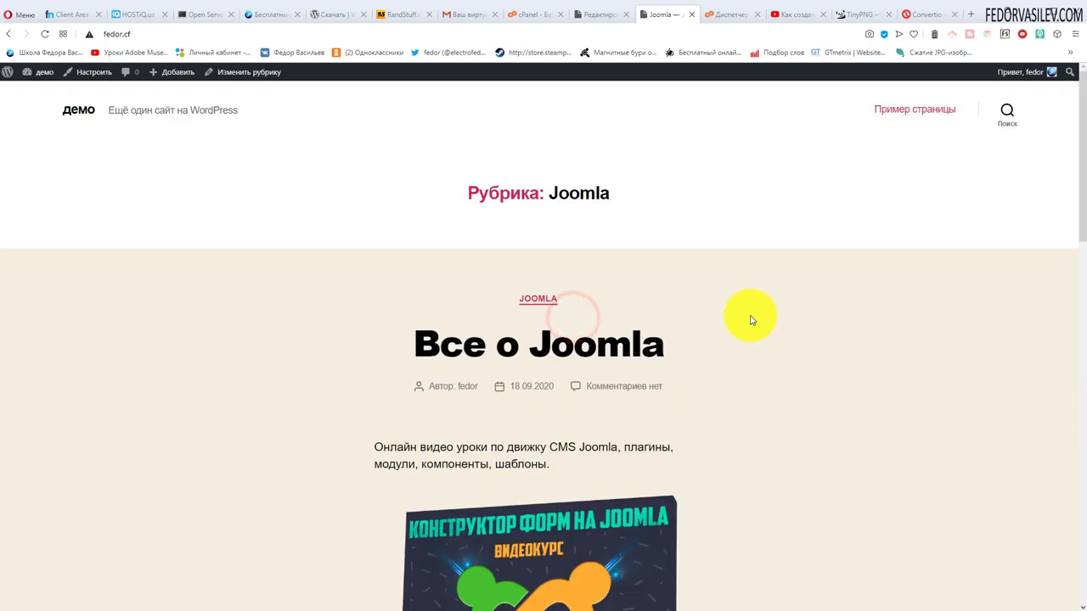
scroll(752, 318, down, 5)
scroll(306, 255, down, 3)
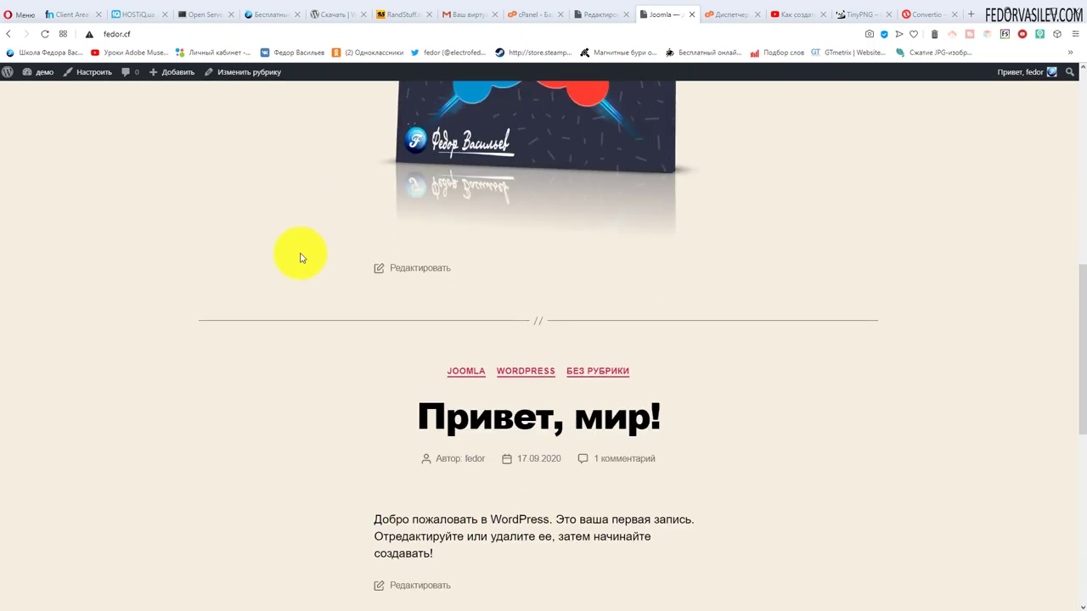
scroll(301, 259, up, 6)
Step: Open the «Все о Joomla» post on its own page and examine its content, post navigation and comment form
click(443, 184)
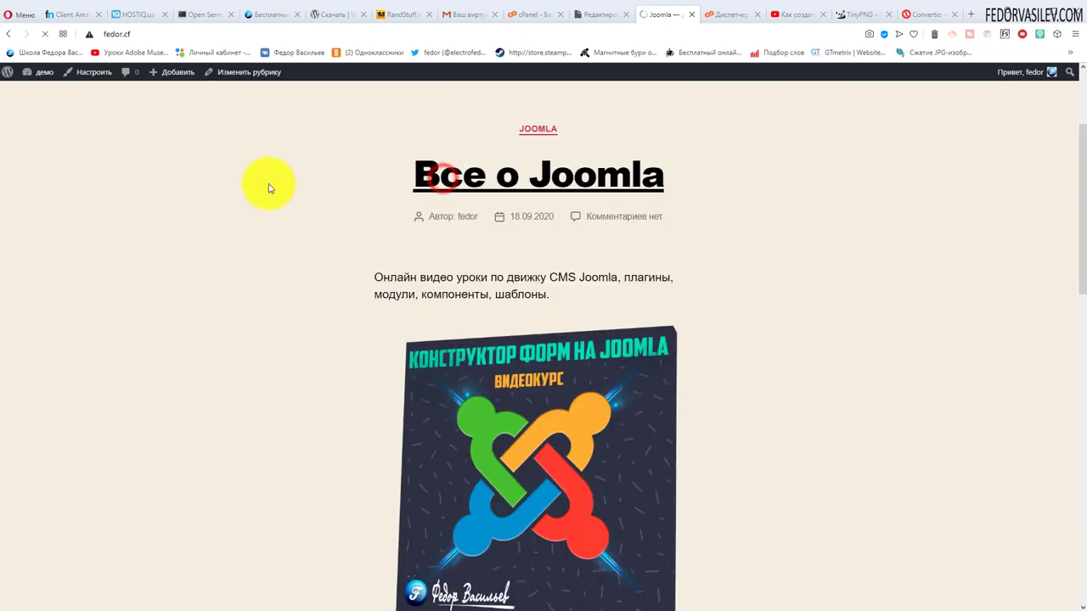
scroll(268, 189, down, 3)
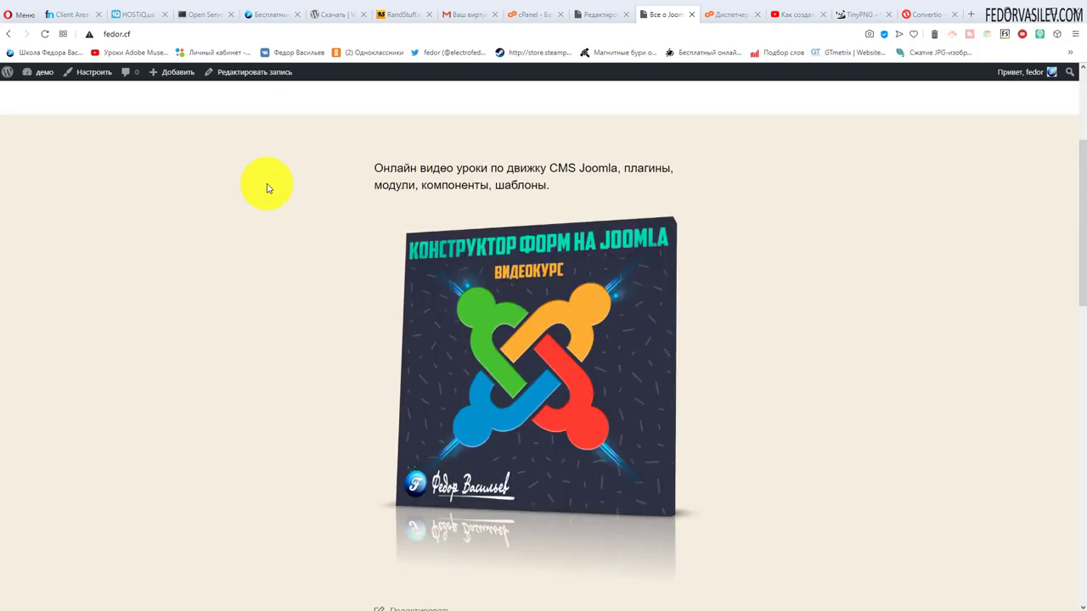
scroll(263, 184, down, 3)
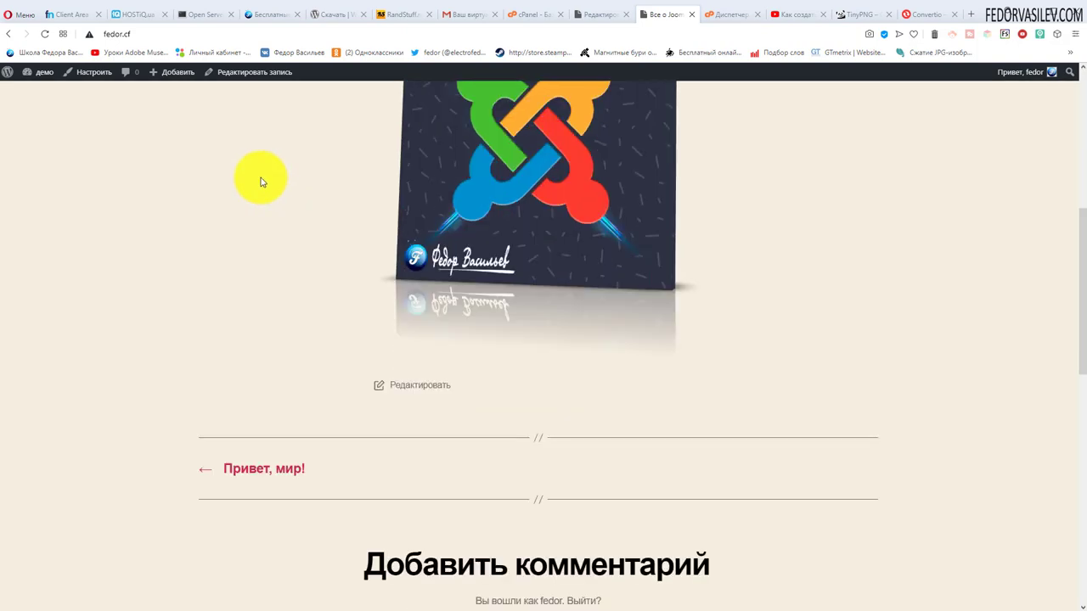
scroll(260, 177, down, 4)
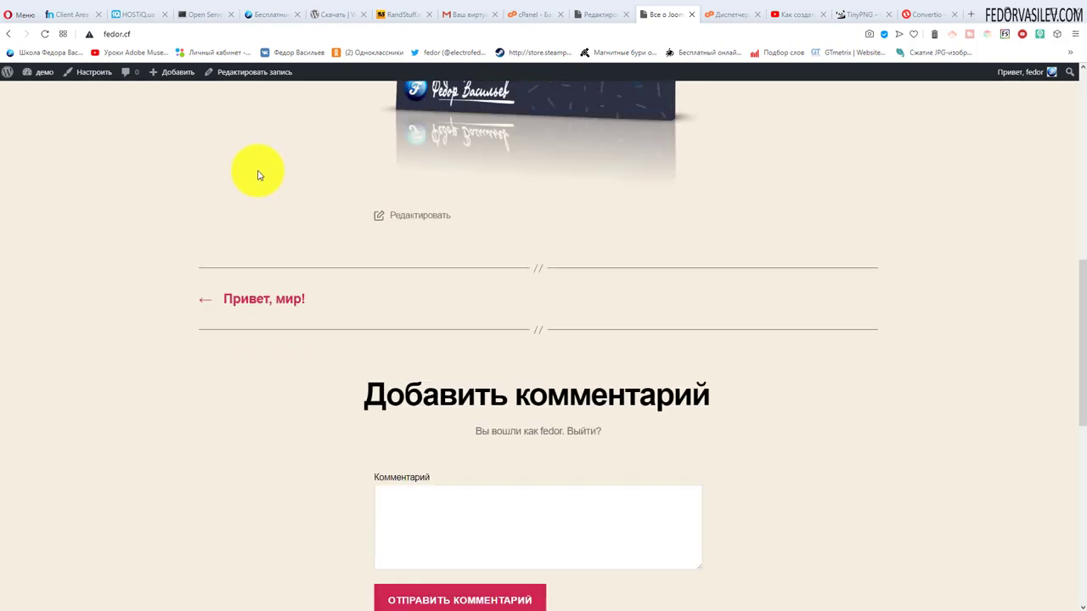
Step: Post the comment «спасибо за статью!» under the «Все о Joomla» post and check how it is displayed
click(566, 364)
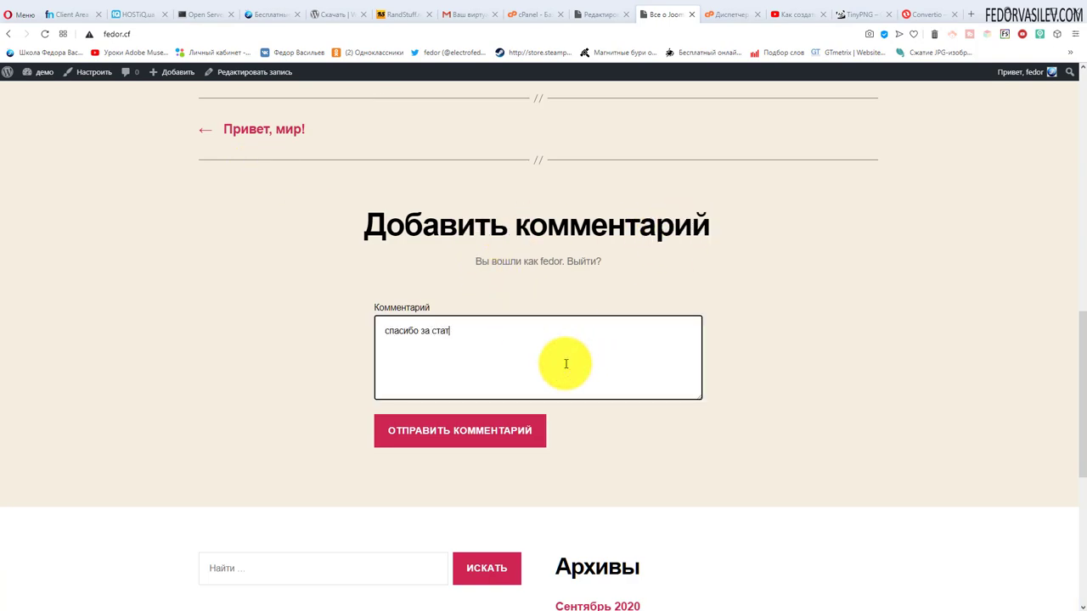
text(спасибо за статью!)
click(442, 431)
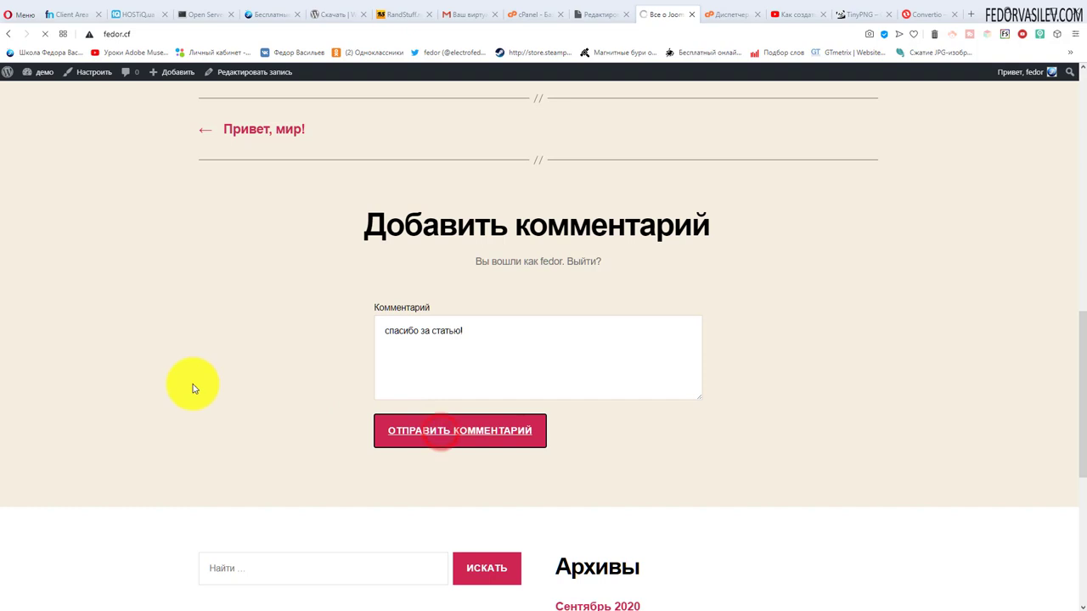
scroll(293, 412, up, 3)
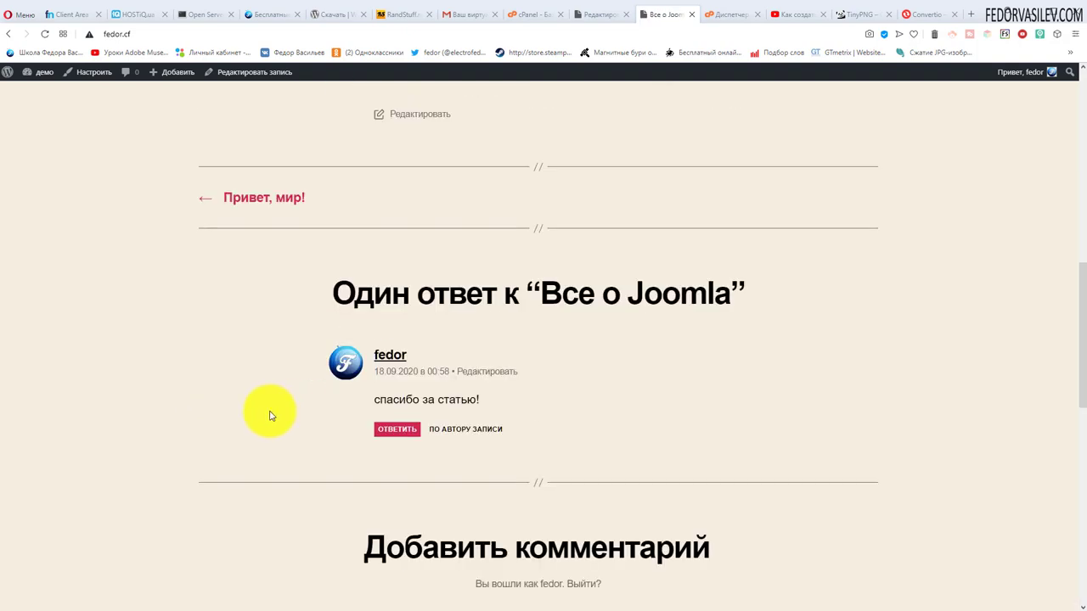
drag(488, 400, 376, 355)
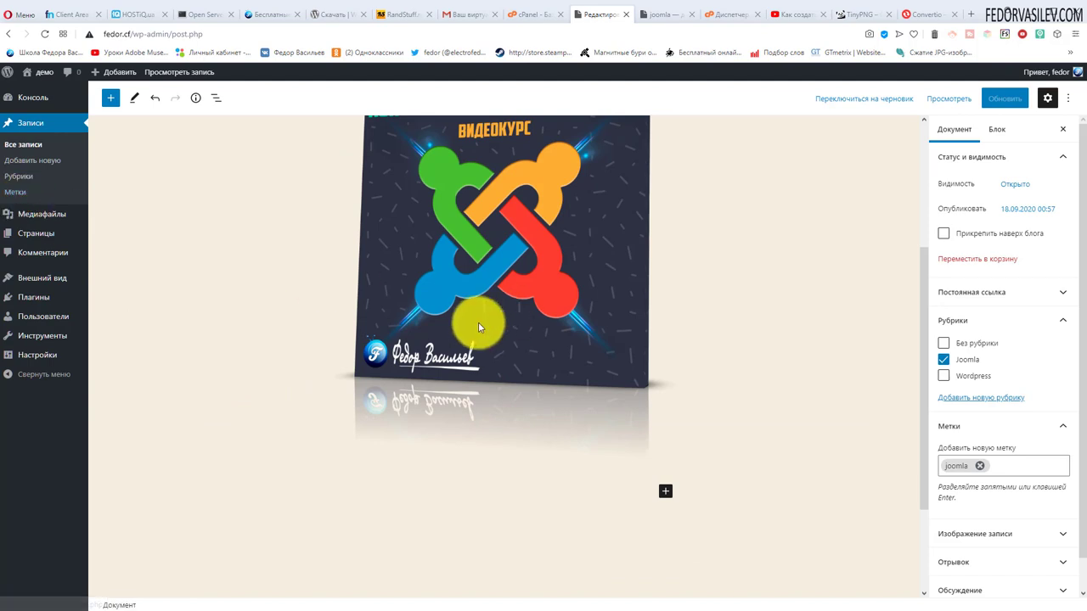
Step: Examine the permalink and category settings of the «Все о Joomla» post in the editor
scroll(479, 321, up, 5)
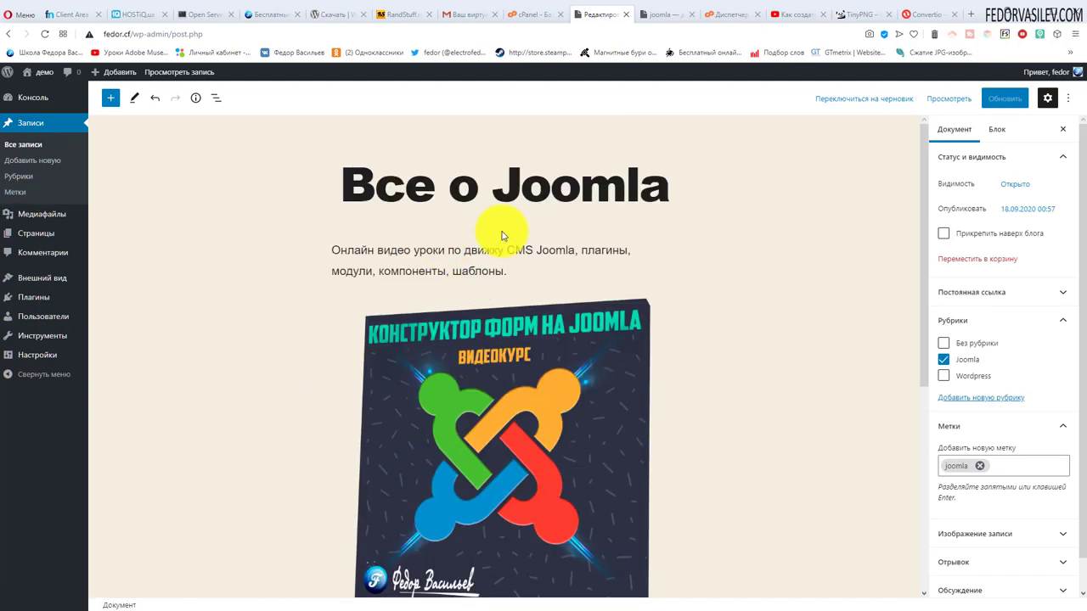
click(979, 292)
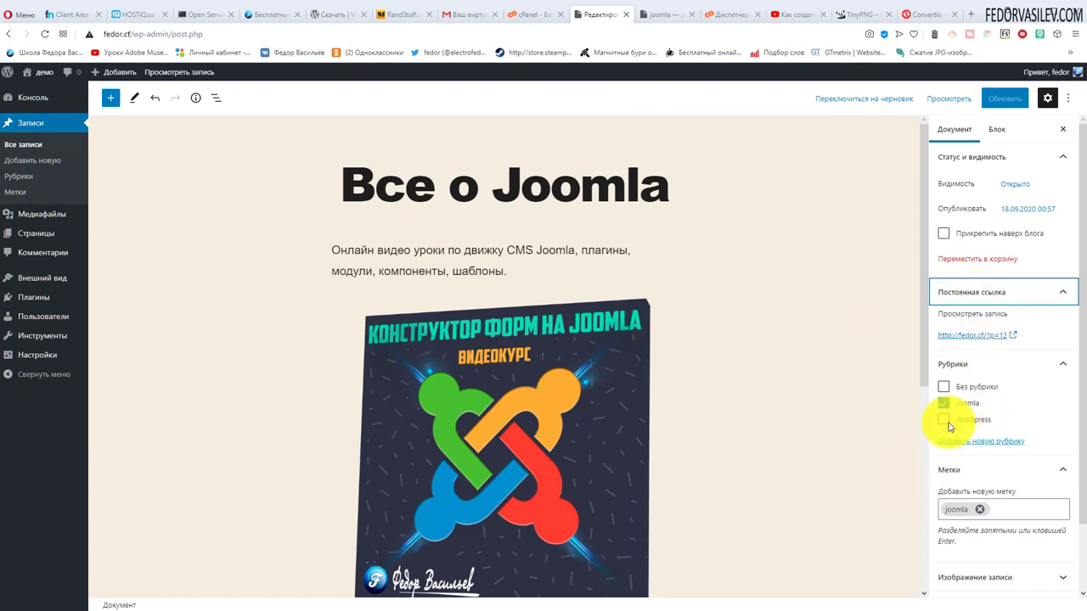
click(965, 298)
click(965, 299)
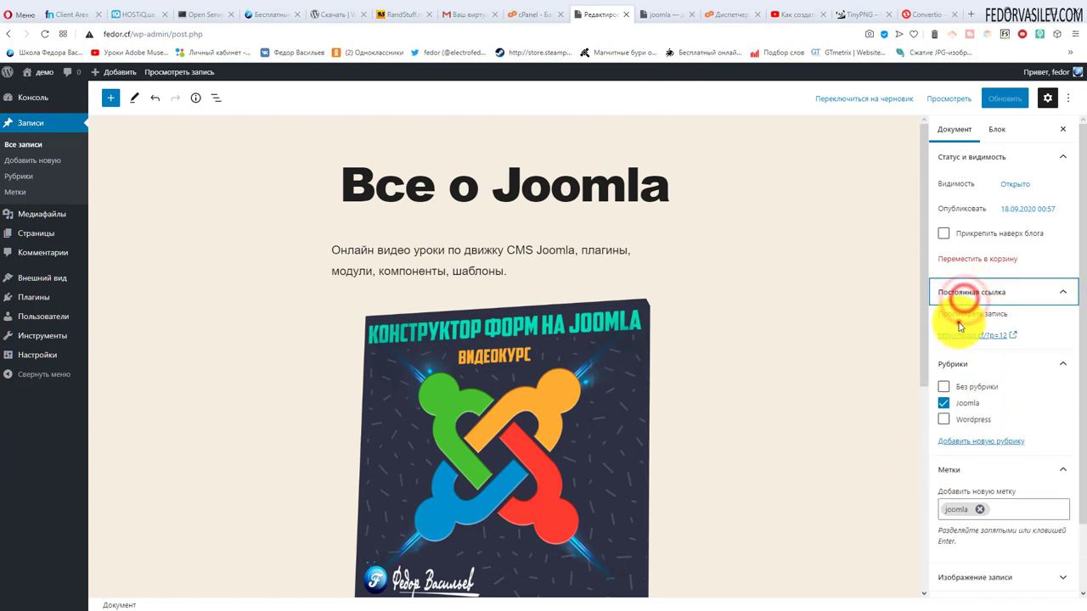
click(960, 360)
Step: Examine the tags assigned to the «Все о Joomla» post in its document settings
click(945, 392)
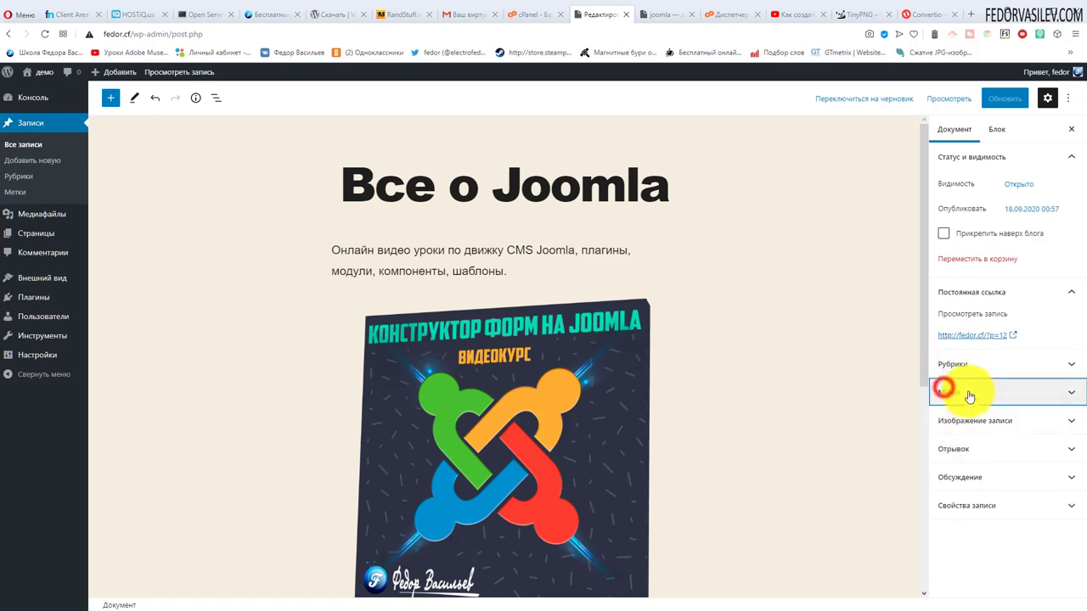
click(950, 392)
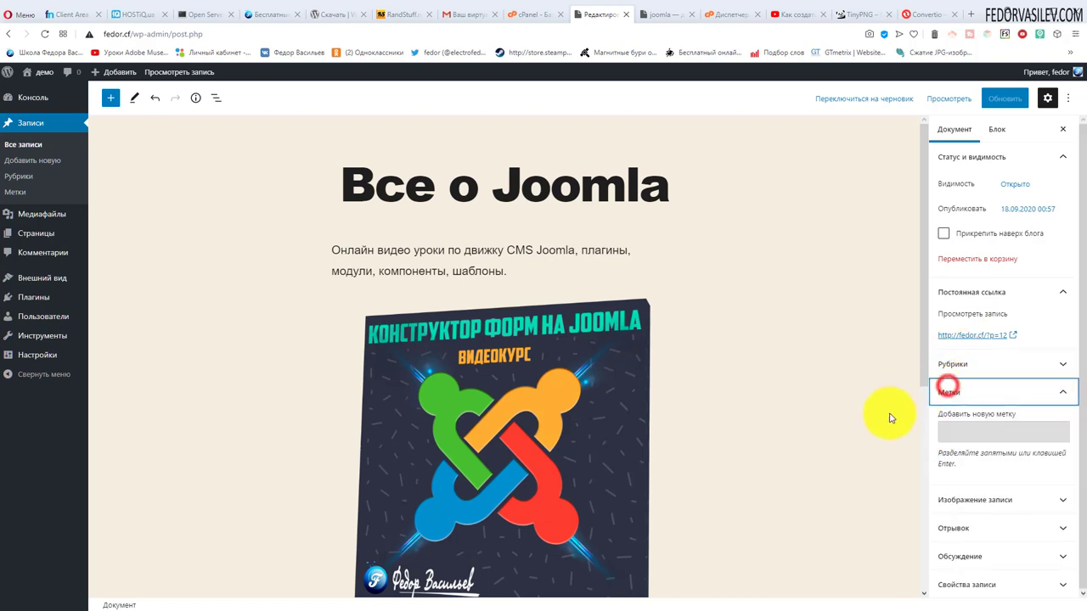
scroll(893, 415, down, 1)
click(1001, 430)
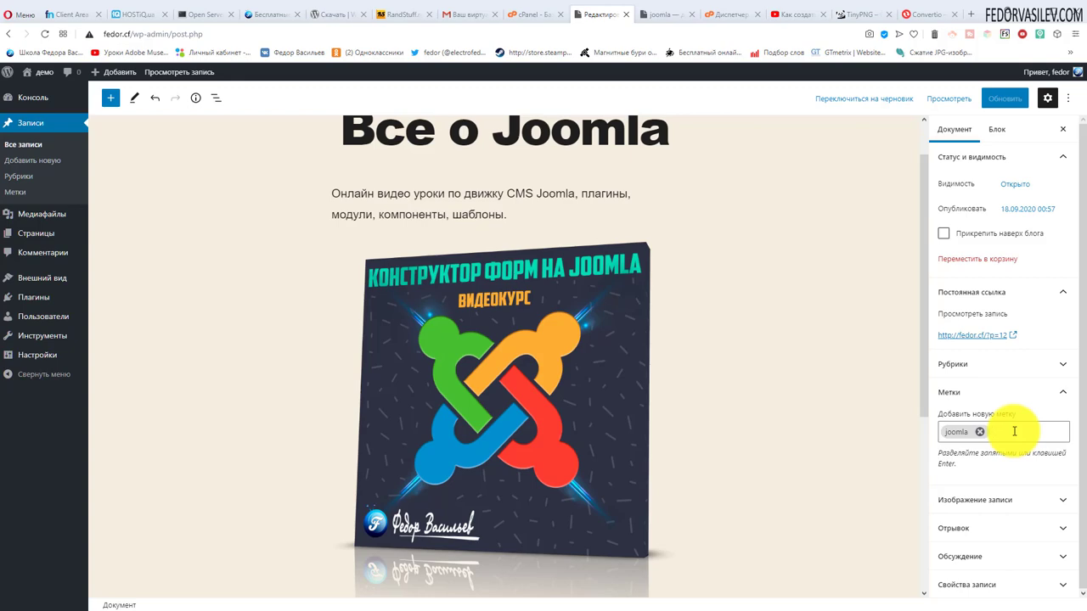
scroll(478, 444, up, 1)
scroll(478, 444, down, 2)
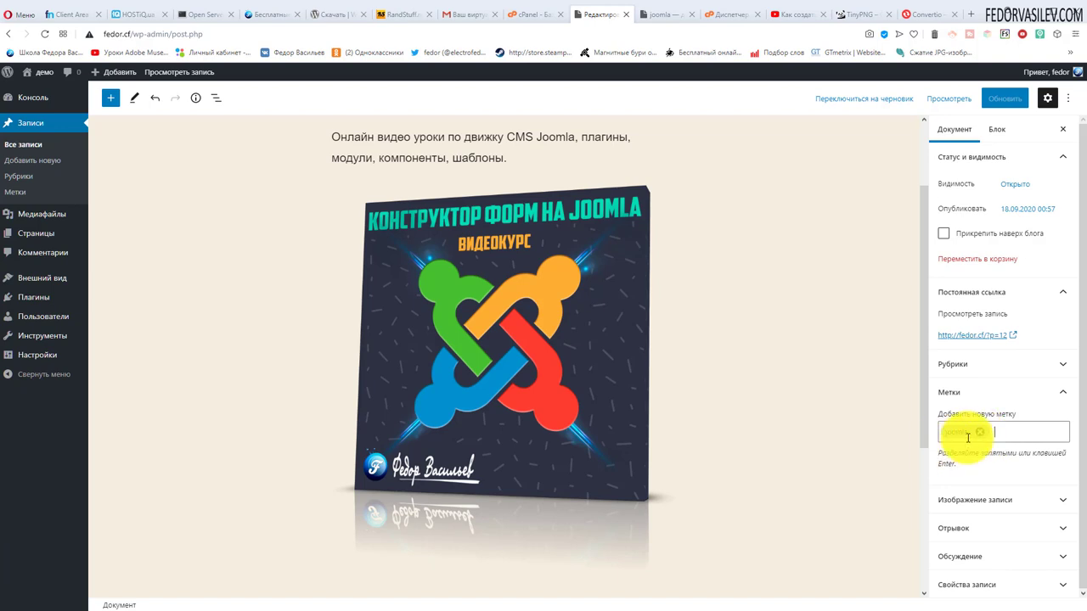
Step: Return to the site's front page and find the joomla tag below the «Все о Joomla» post
click(664, 15)
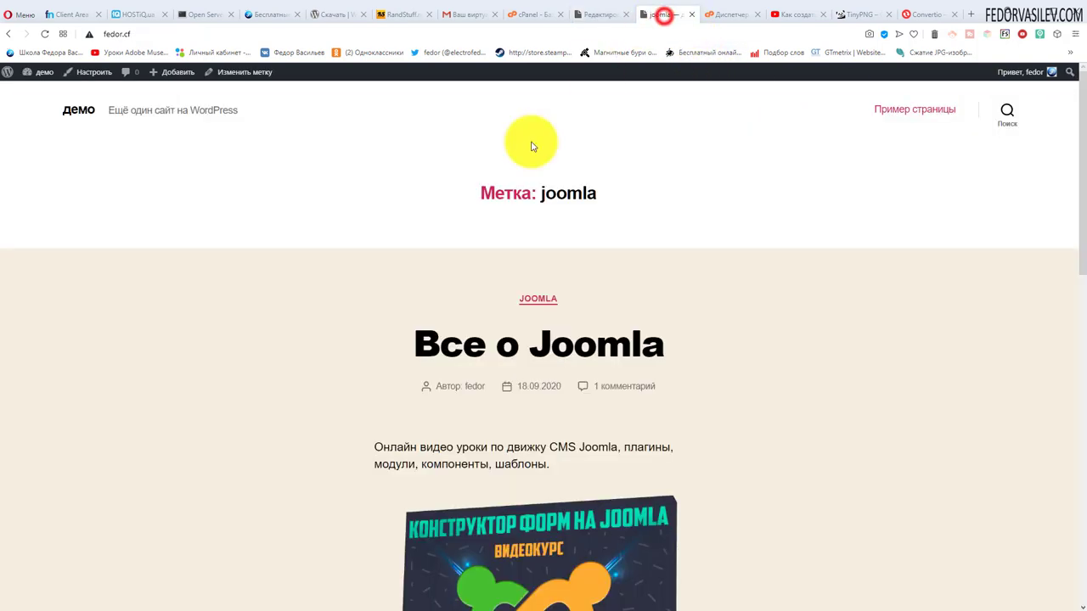
click(78, 111)
scroll(127, 290, down, 5)
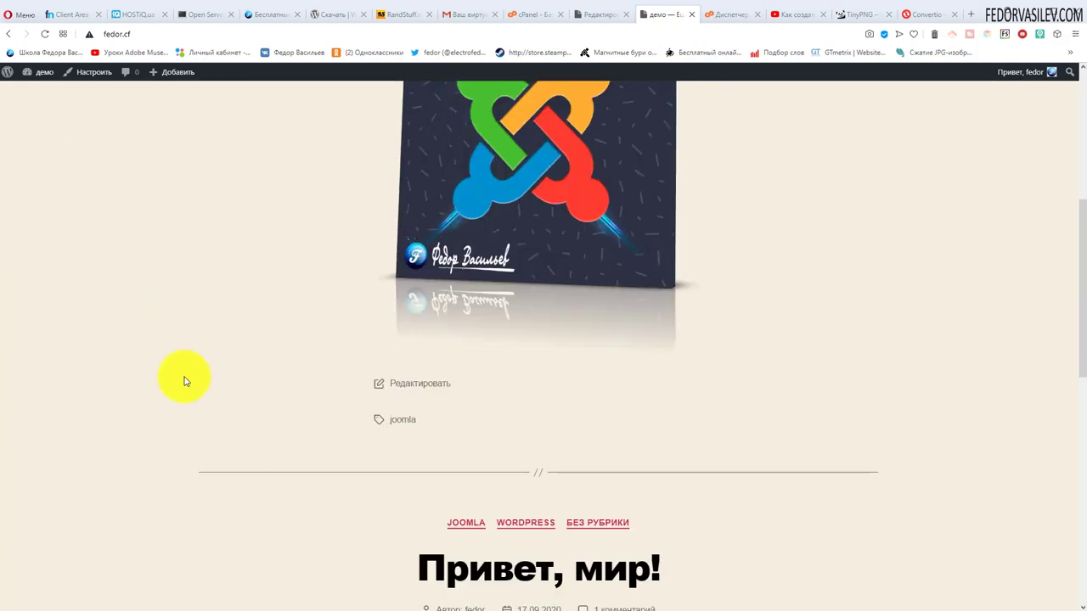
drag(431, 419, 378, 428)
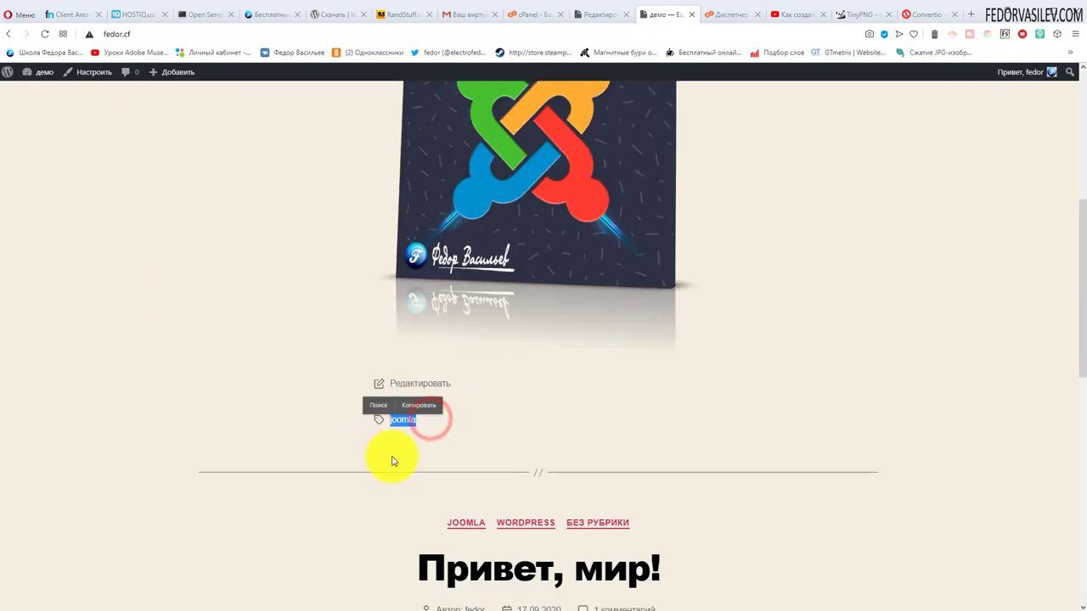
click(392, 455)
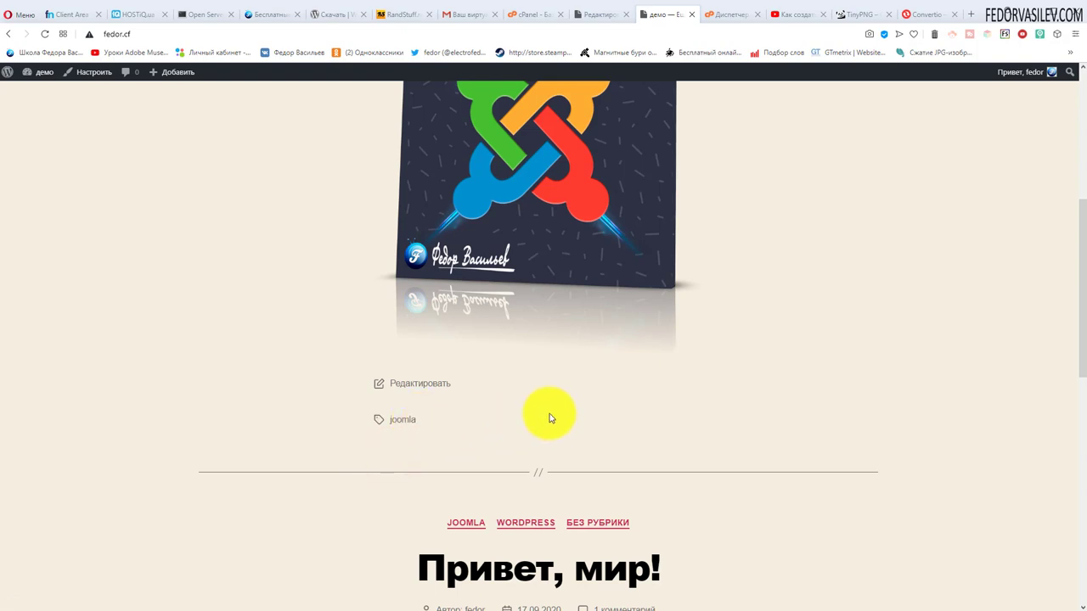
Step: Open the joomla tag's archive page and check its heading and the posts it lists
click(405, 427)
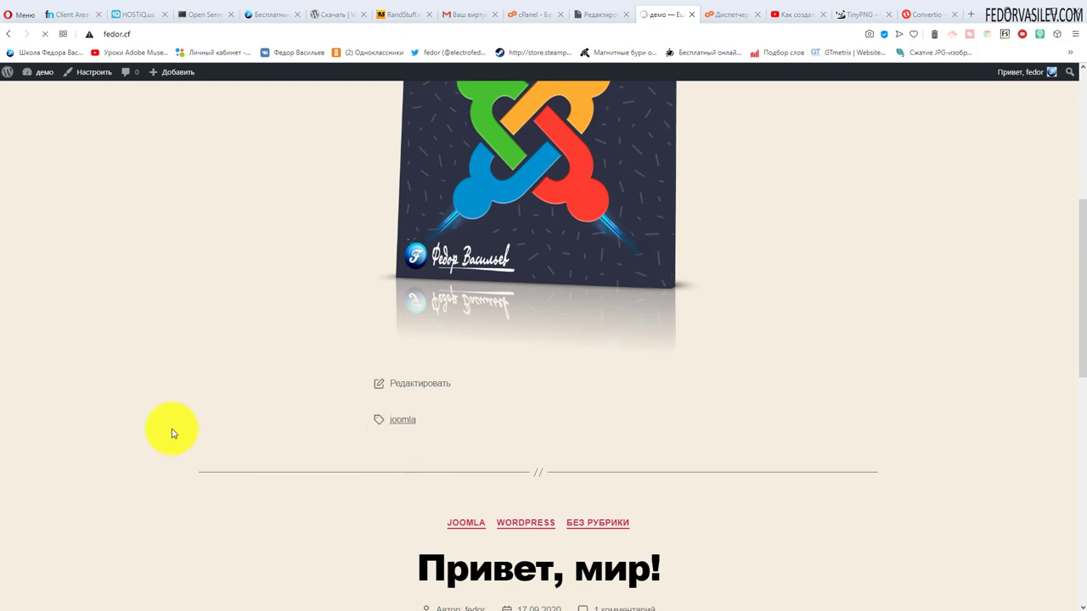
drag(465, 190, 837, 212)
scroll(793, 242, down, 5)
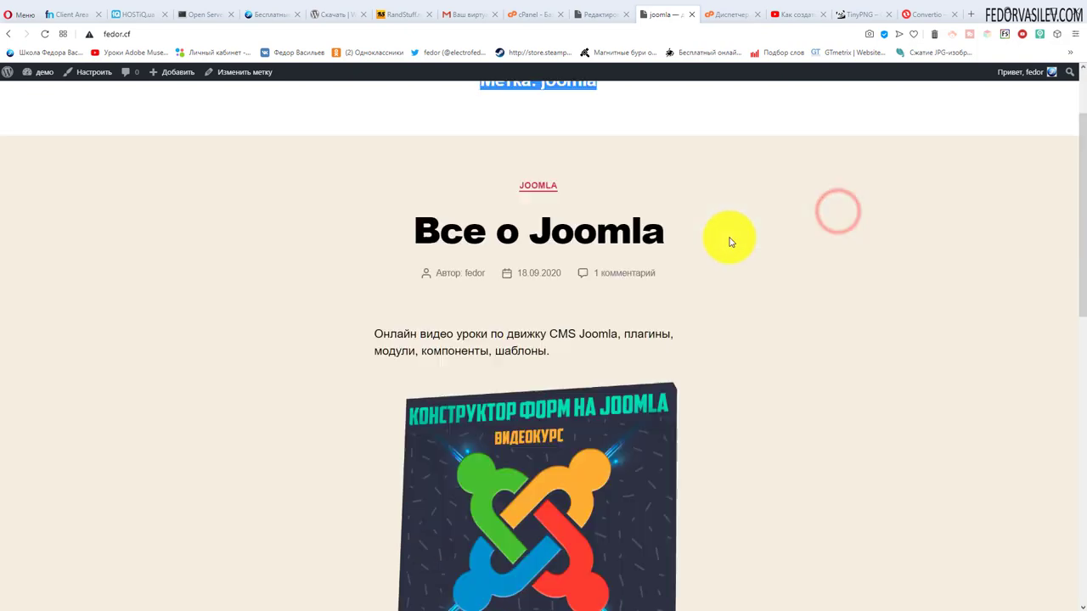